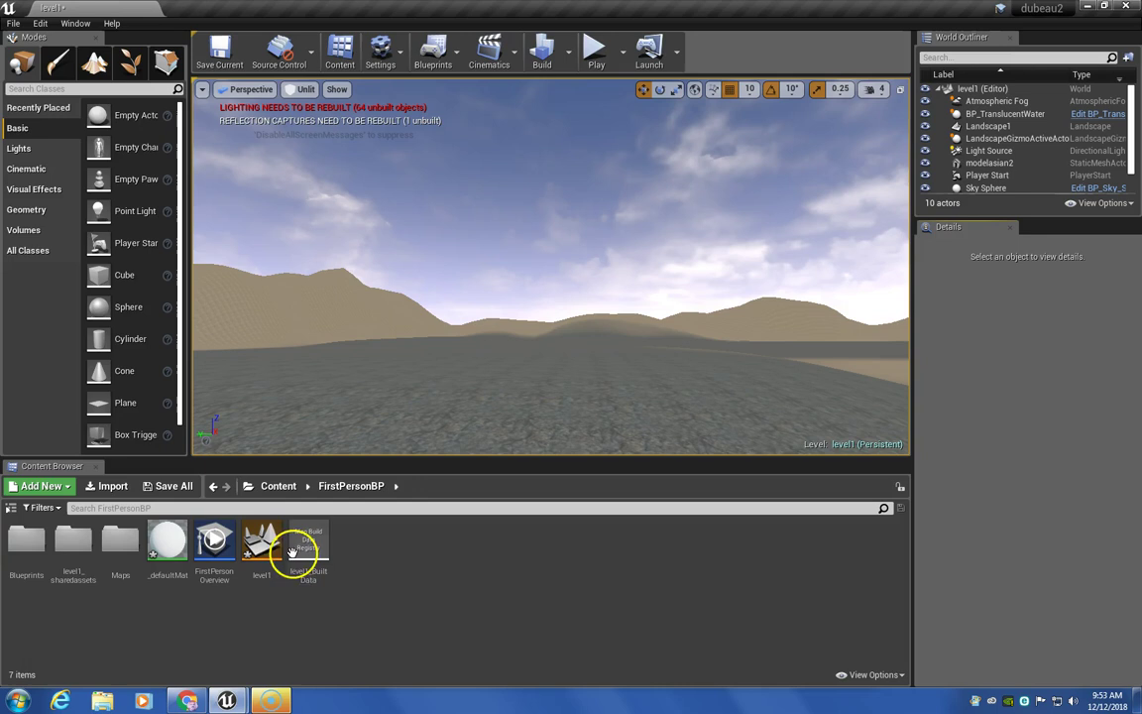
# Open and dismiss the Content Browser menu, then turn the camera to look across the landscape.
pyautogui.rightClick(413, 547)
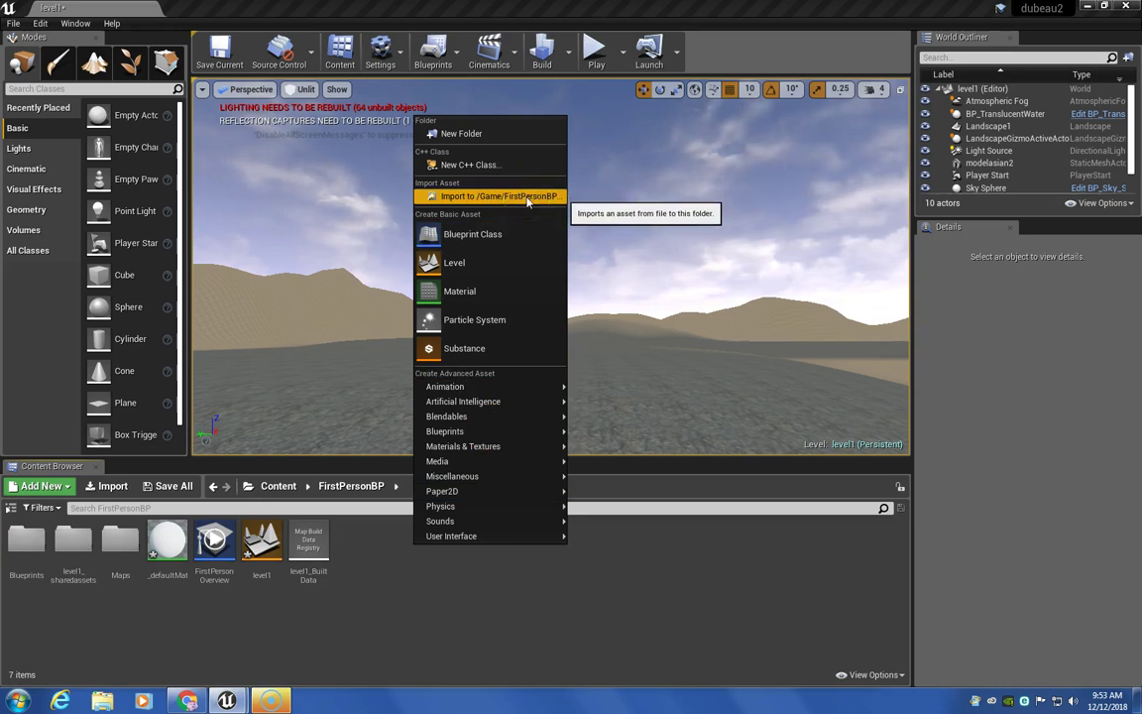
pyautogui.click(438, 586)
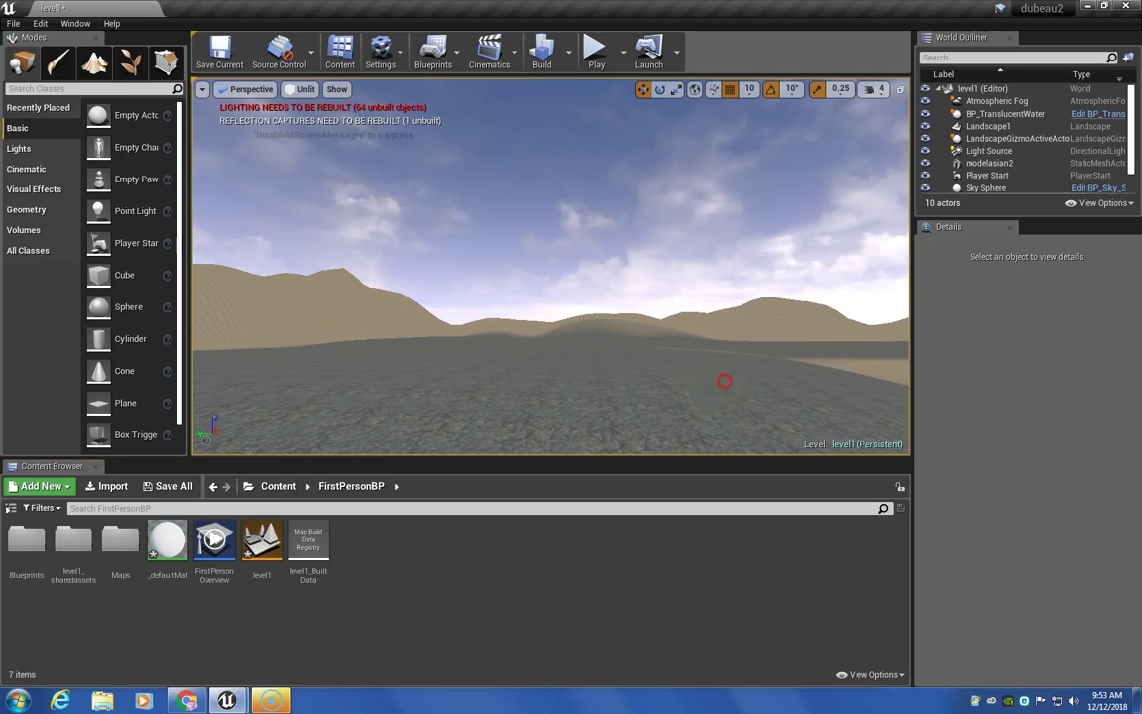
pyautogui.moveTo(725, 381); pyautogui.dragTo(918, 458)
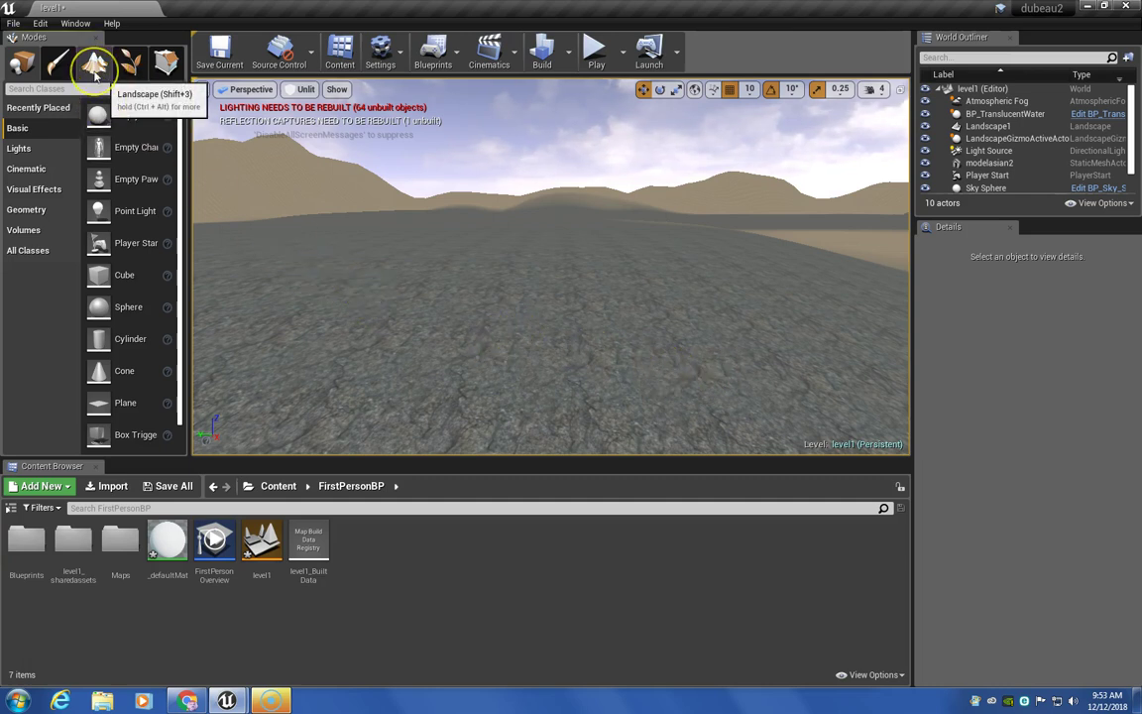
# Flatten a patch of terrain with the Landscape Sculpt Flatten tool, then return to Place mode.
pyautogui.click(94, 63)
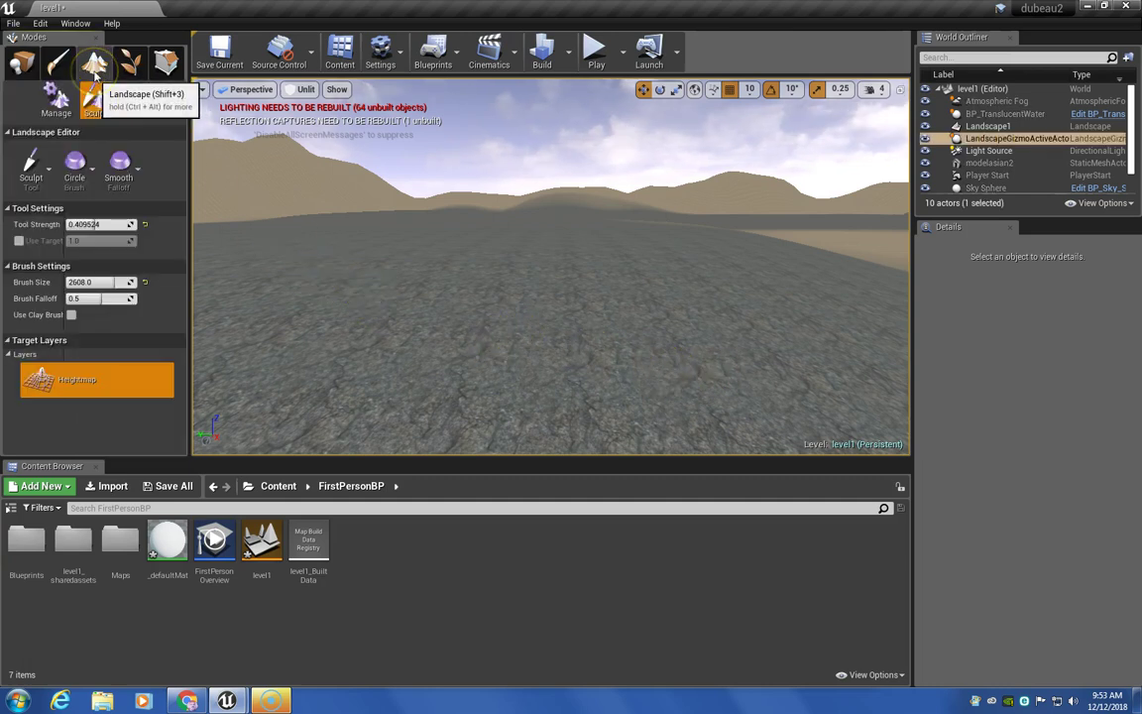
pyautogui.click(31, 171)
pyautogui.click(85, 262)
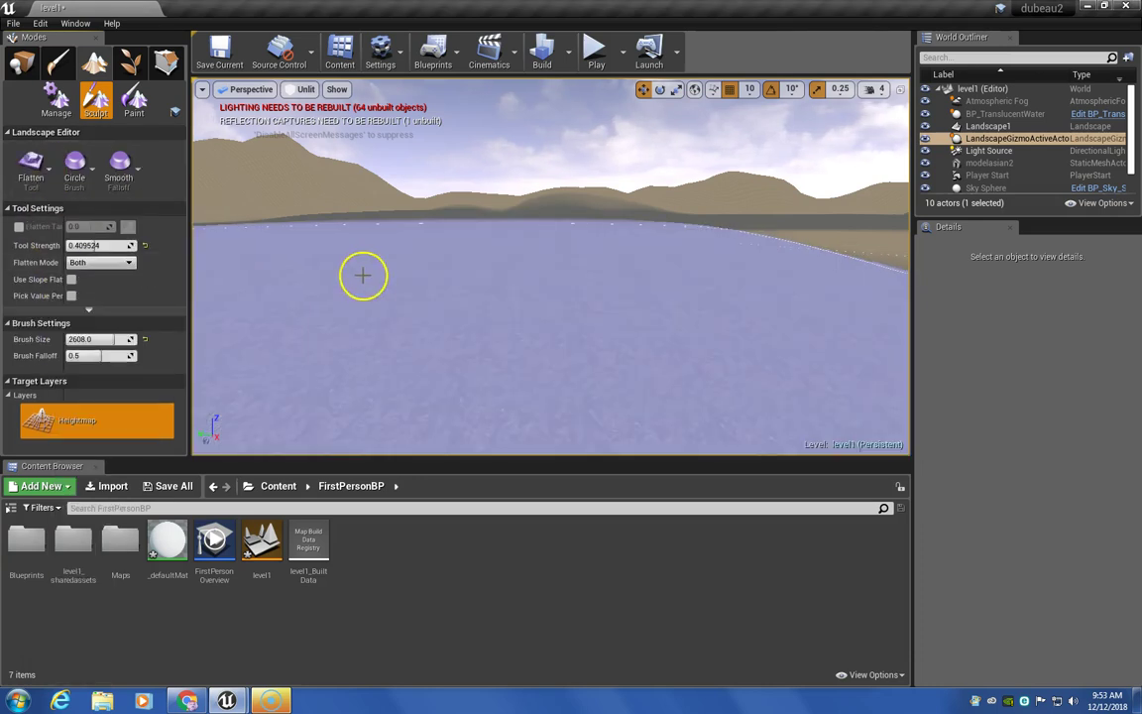
pyautogui.moveTo(495, 291)
pyautogui.mouseDown()
pyautogui.moveTo(421, 283)
pyautogui.moveTo(524, 285)
pyautogui.moveTo(486, 285)
pyautogui.mouseUp()
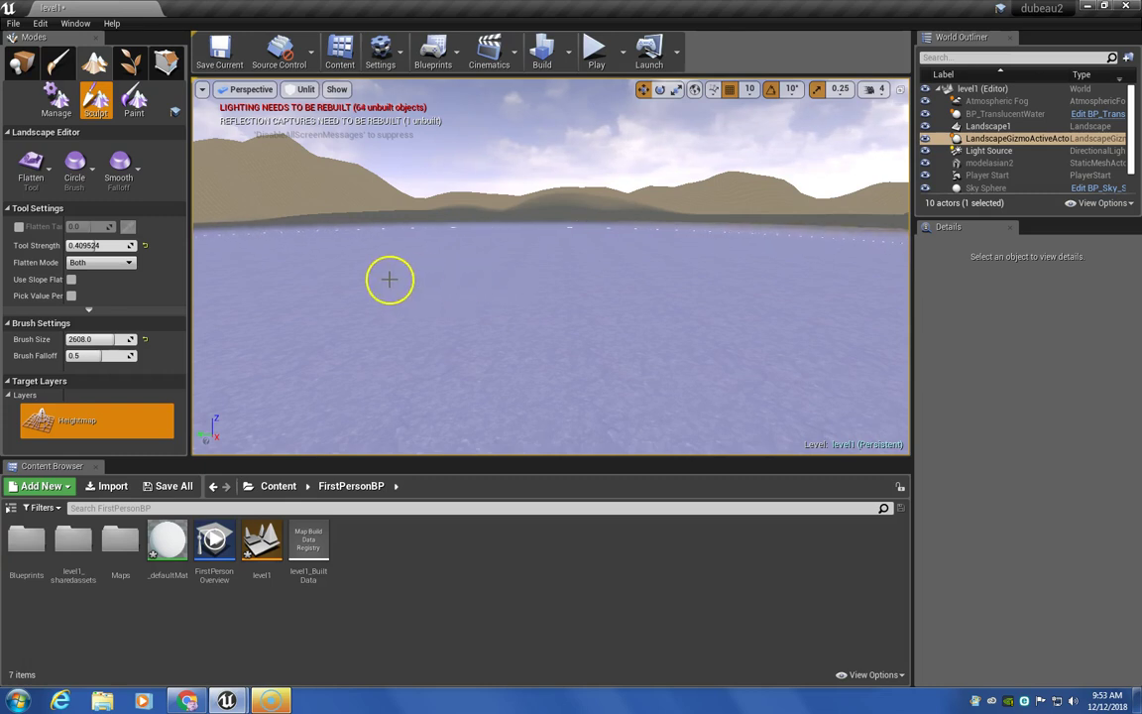
pyautogui.click(24, 63)
# Import modelasian2.obj into /Game/FirstPersonBP from the Content Browser menu.
pyautogui.rightClick(446, 556)
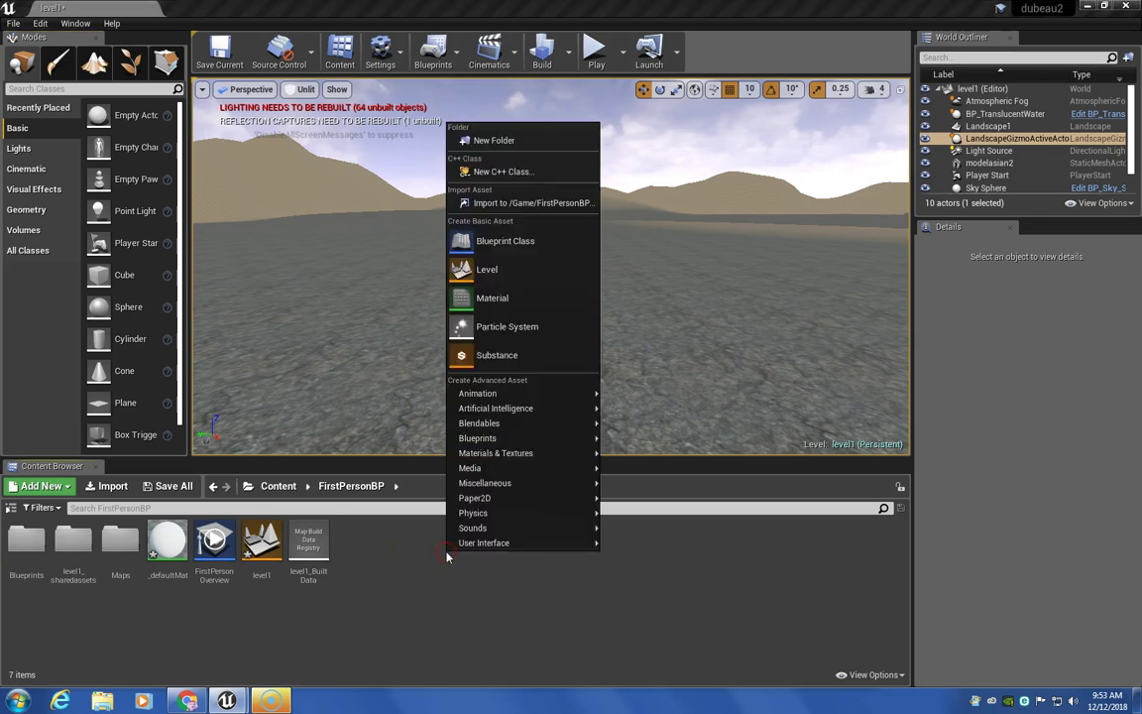
pyautogui.click(516, 204)
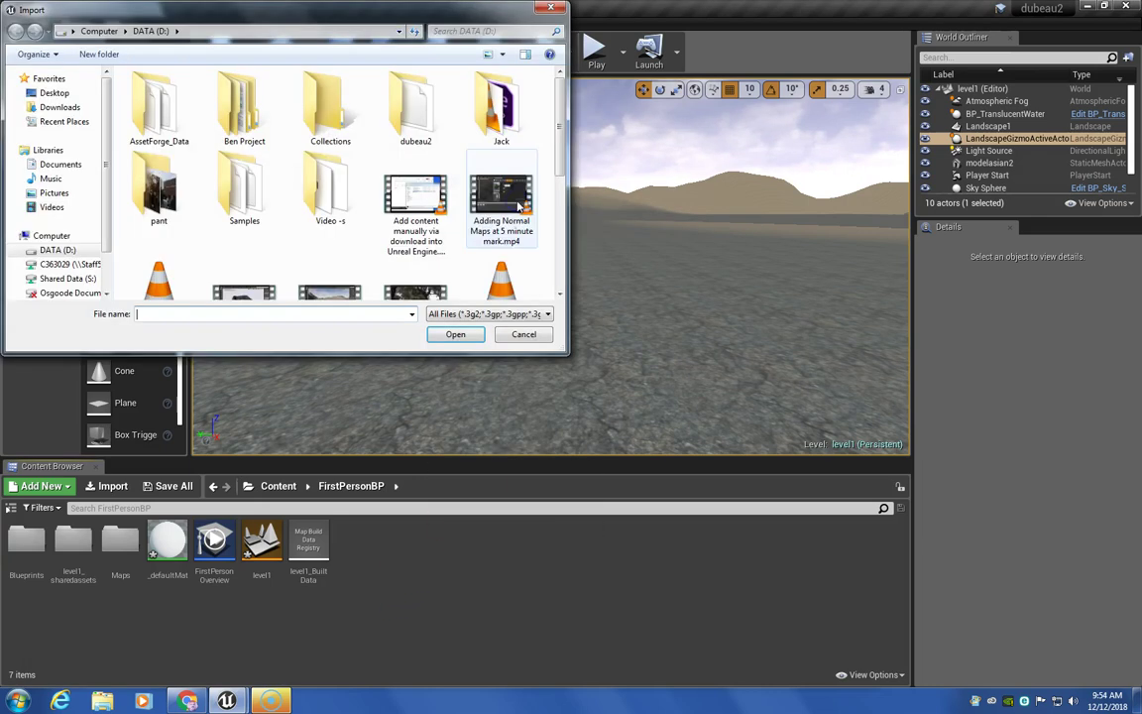
pyautogui.scroll(-2, 556, 183)
pyautogui.scroll(-1, 556, 184)
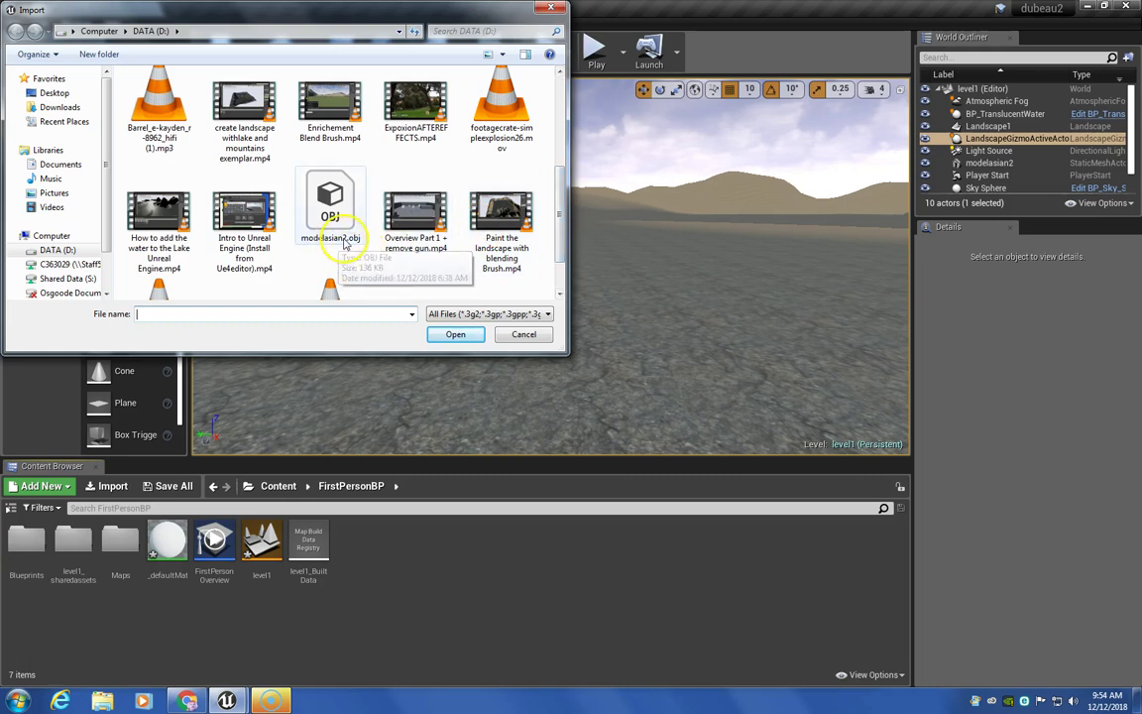
pyautogui.click(336, 229)
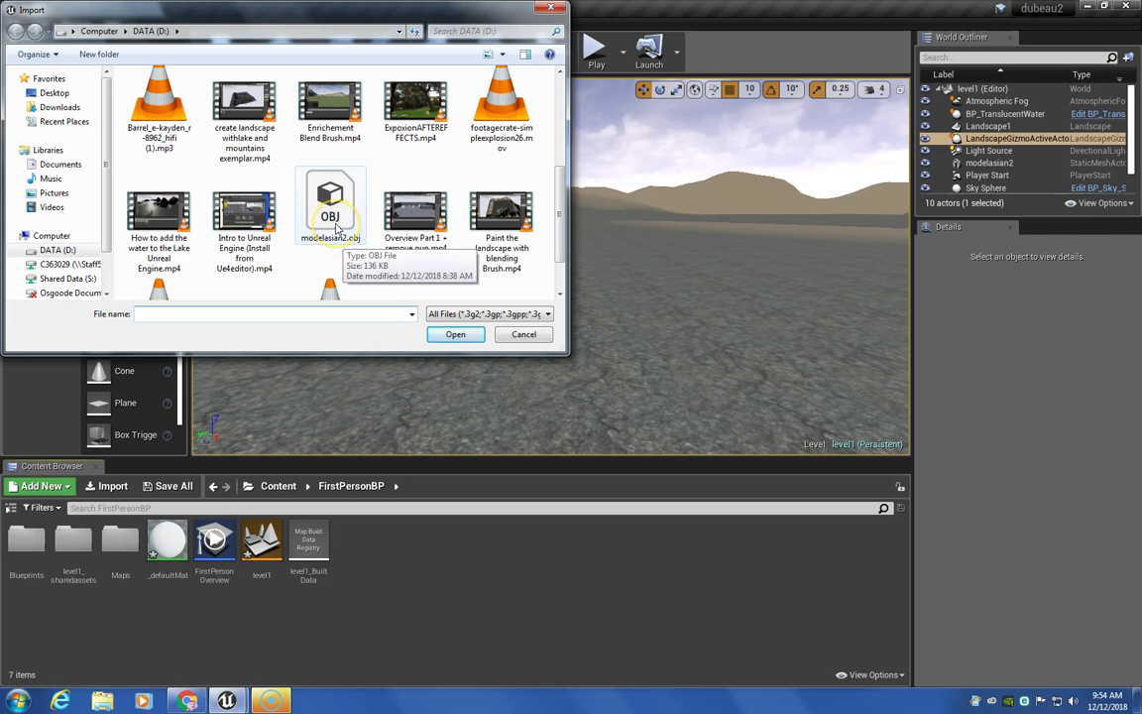
pyautogui.click(338, 237)
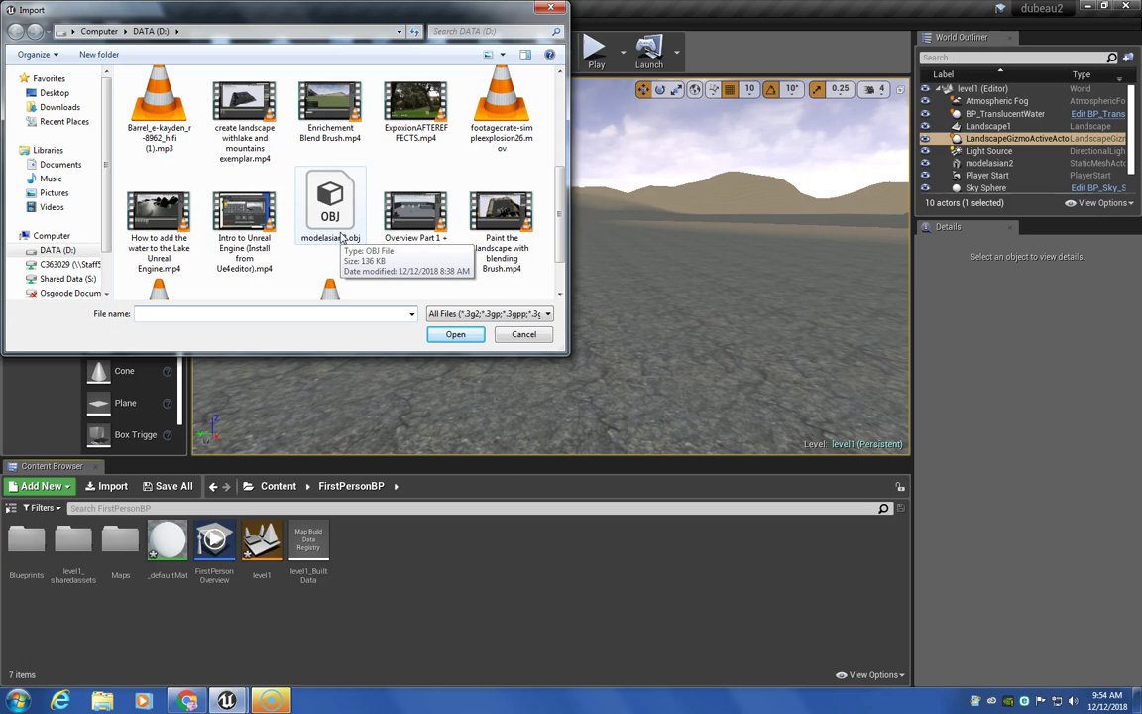
pyautogui.doubleClick(338, 230)
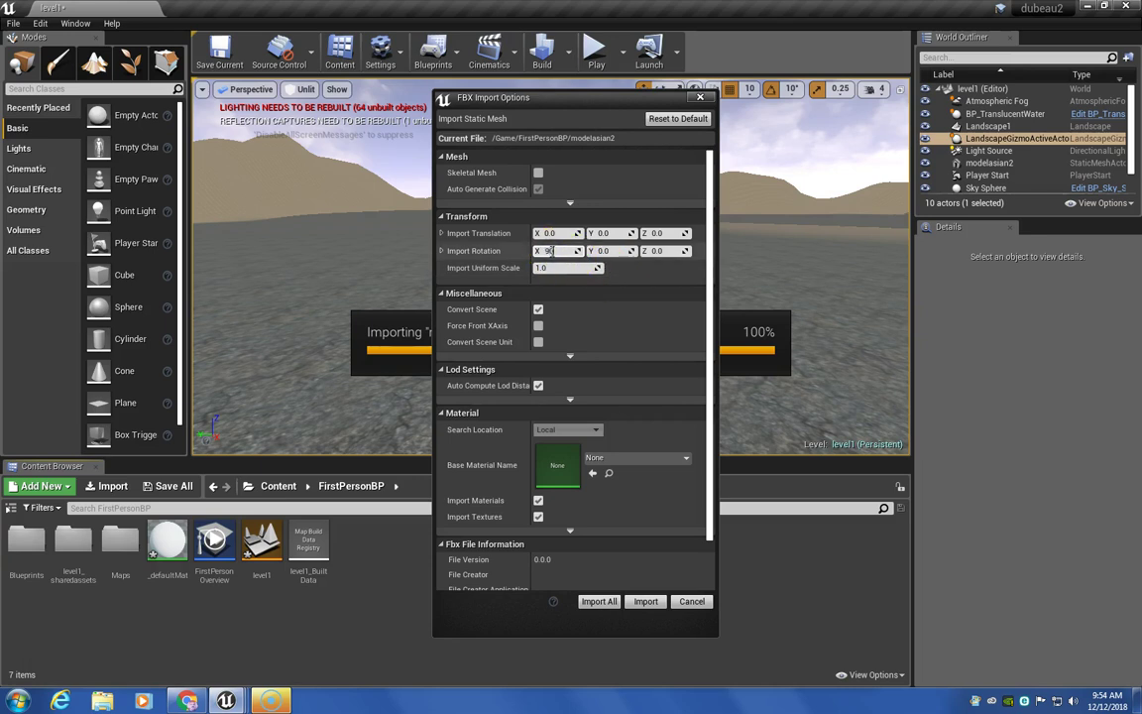
# Set Import Rotation X to 90 and Import Uniform Scale to 400, then Import All.
pyautogui.write('0')
pyautogui.press('Return')
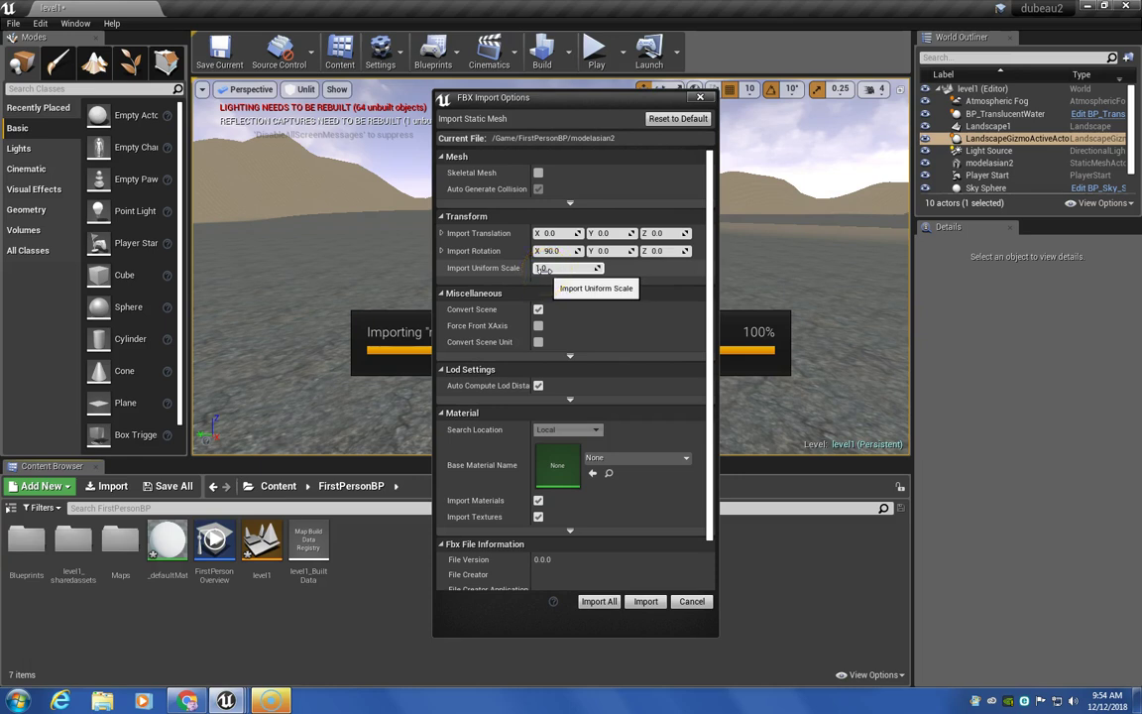
pyautogui.click(544, 269)
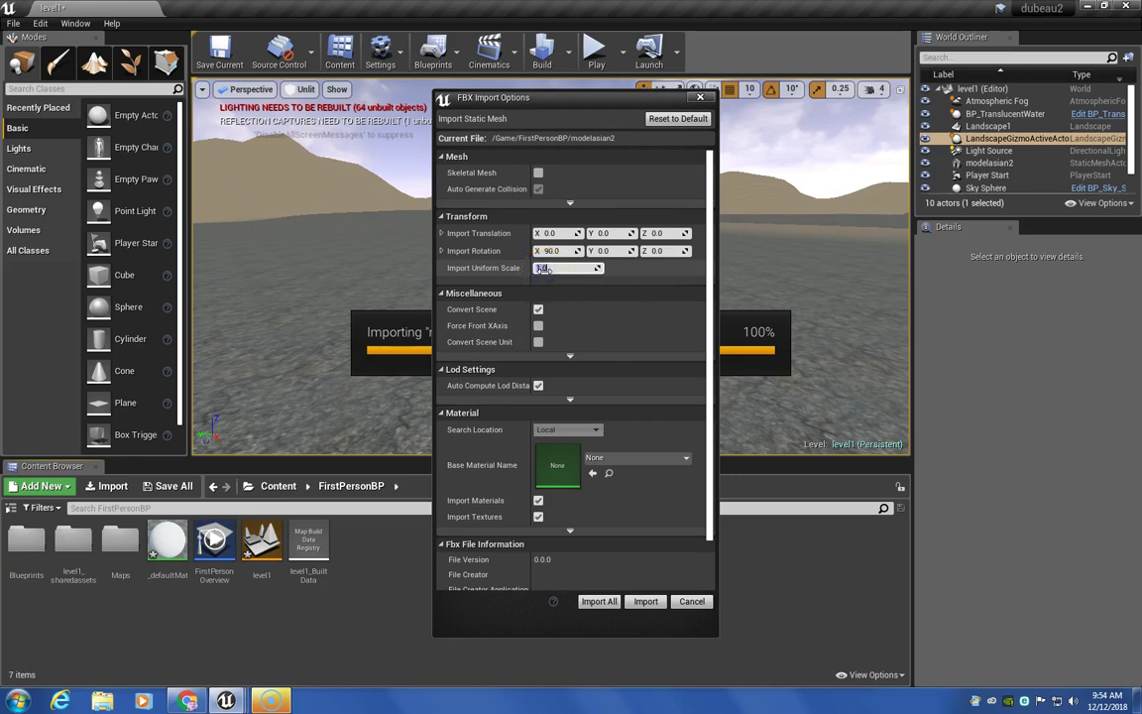
pyautogui.click(633, 275)
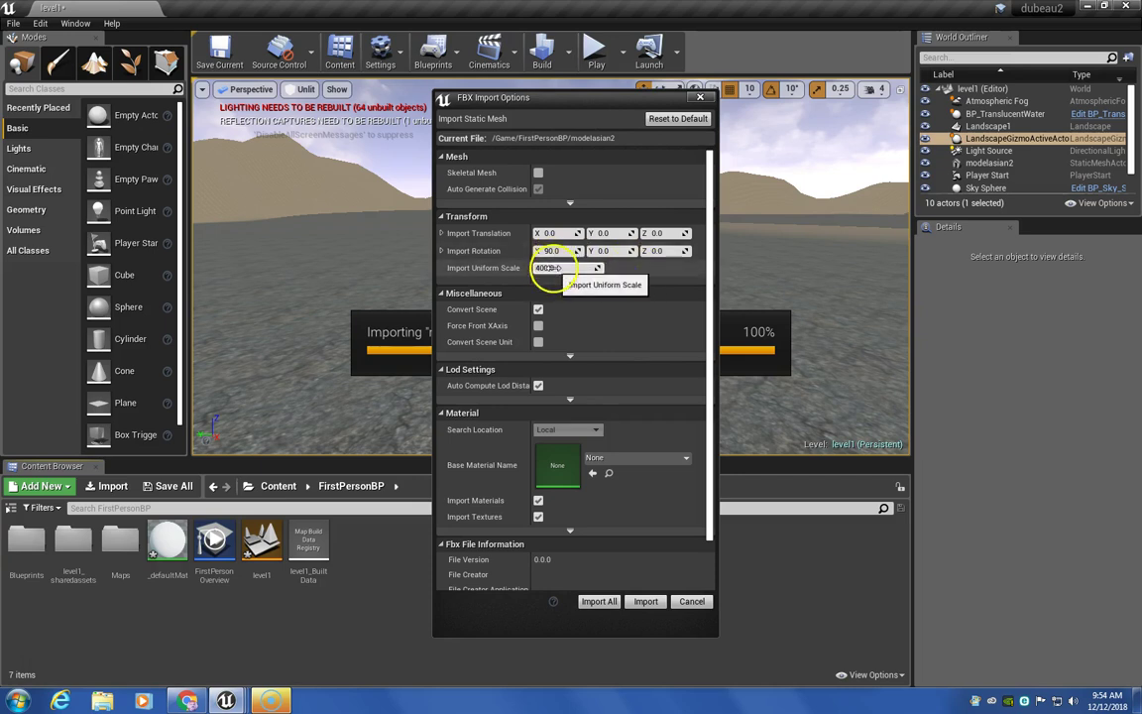
pyautogui.click(605, 602)
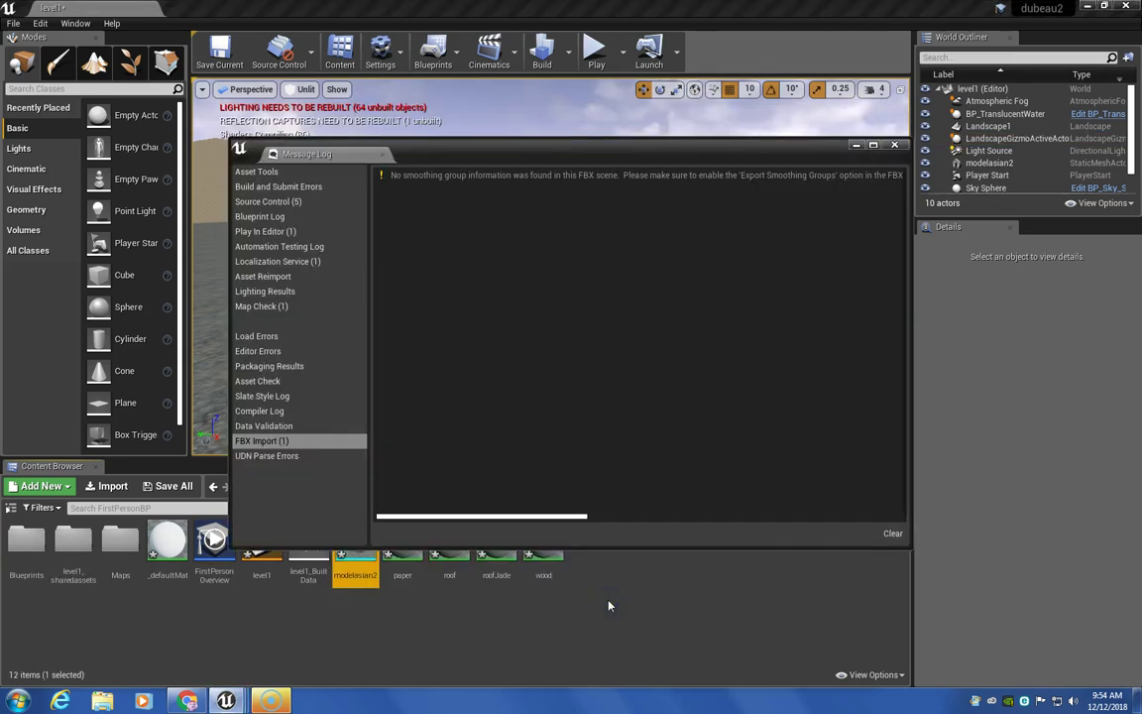
# Clear the FBX import warning, close the Message Log, then open and cancel New C++ Class.
pyautogui.click(892, 535)
pyautogui.click(894, 147)
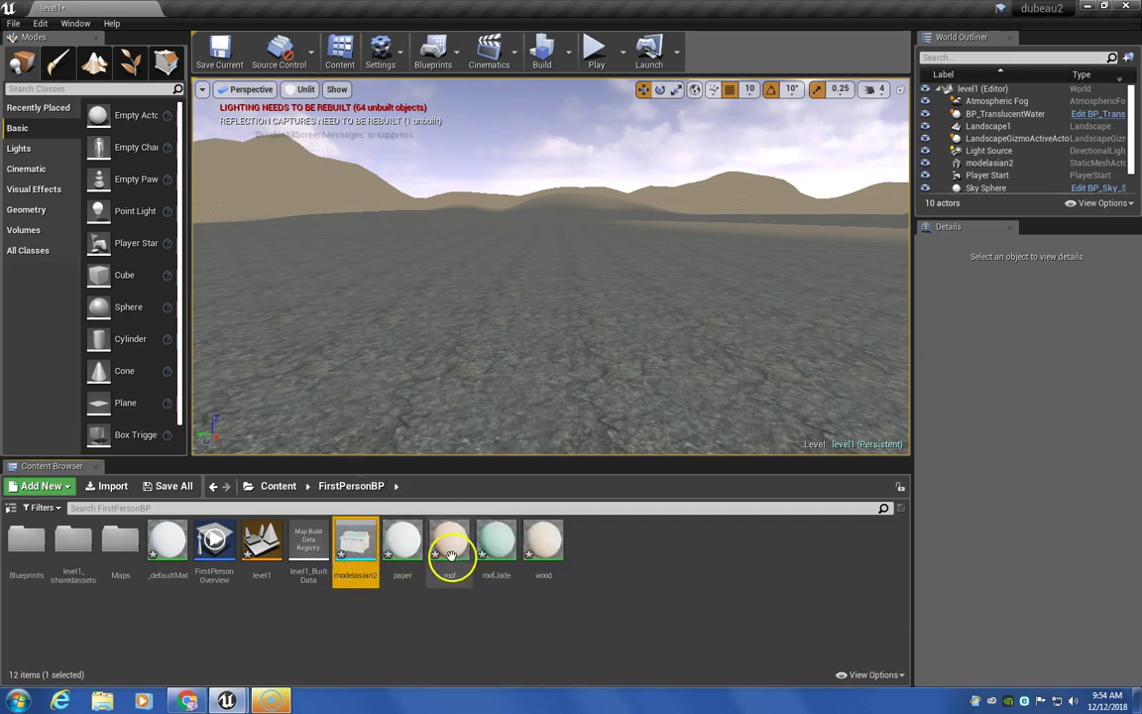
pyautogui.moveTo(355, 556)
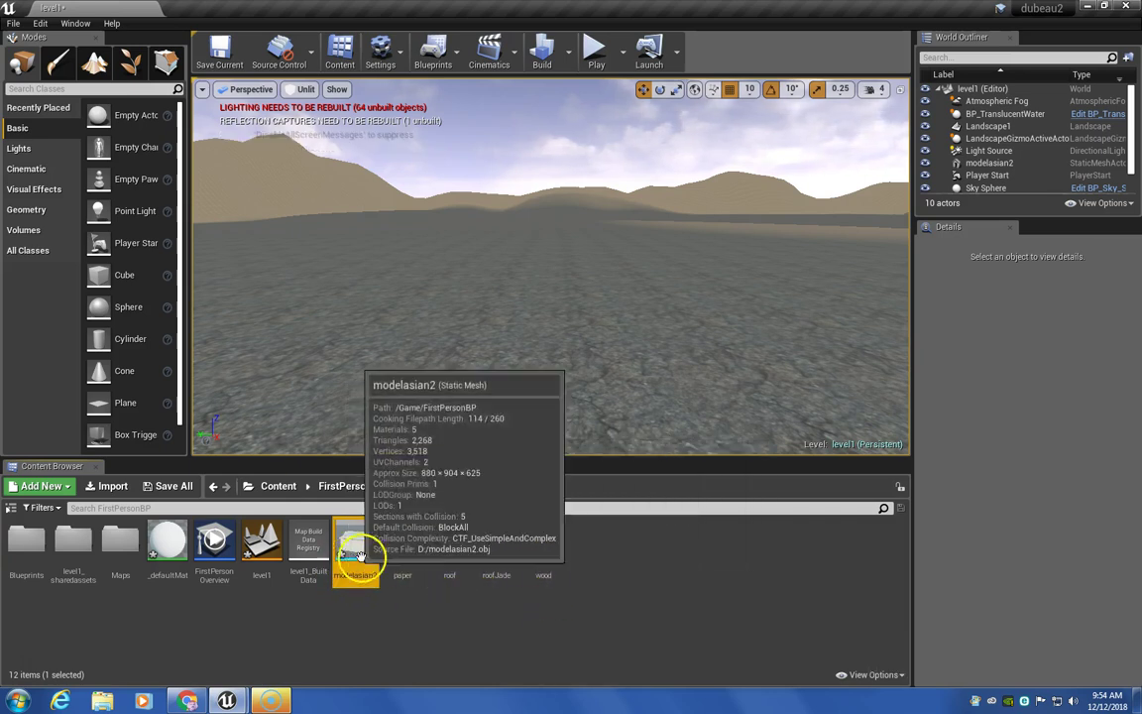
pyautogui.rightClick(602, 545)
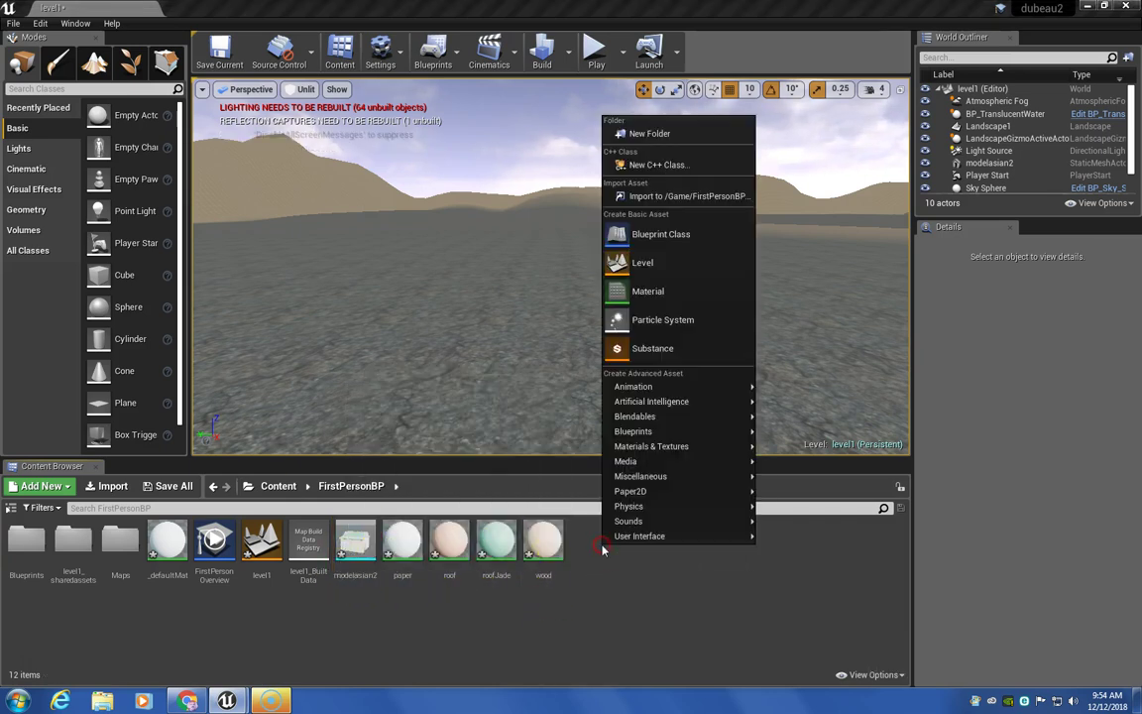
pyautogui.click(649, 164)
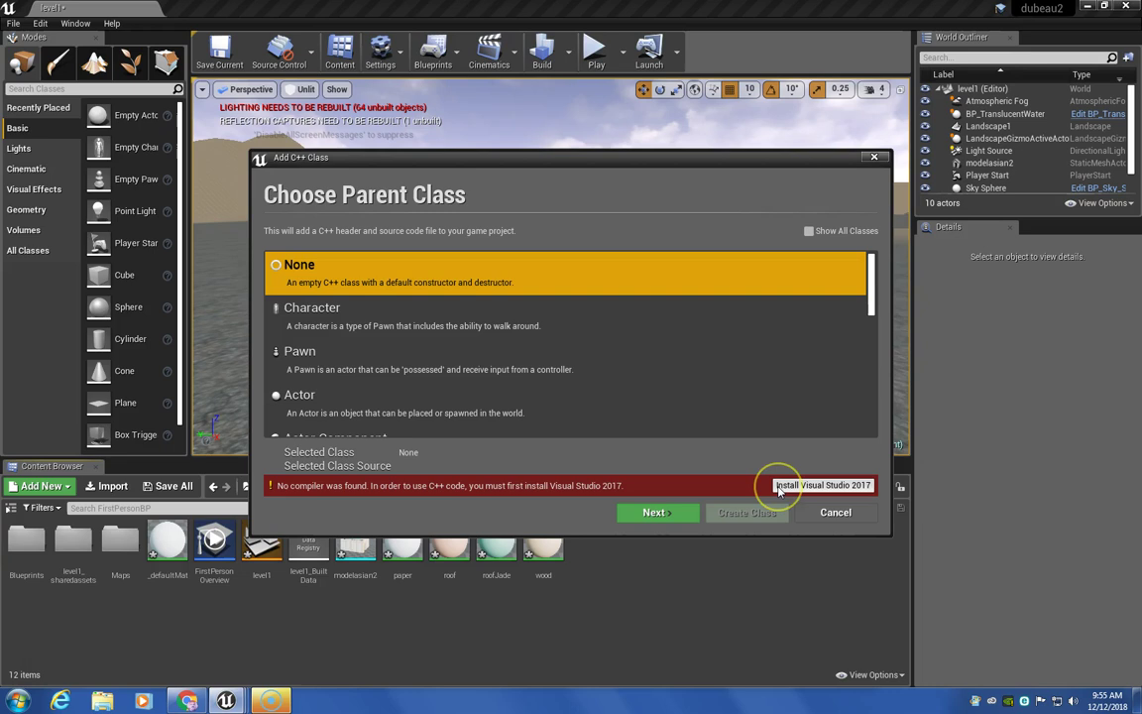
pyautogui.click(874, 157)
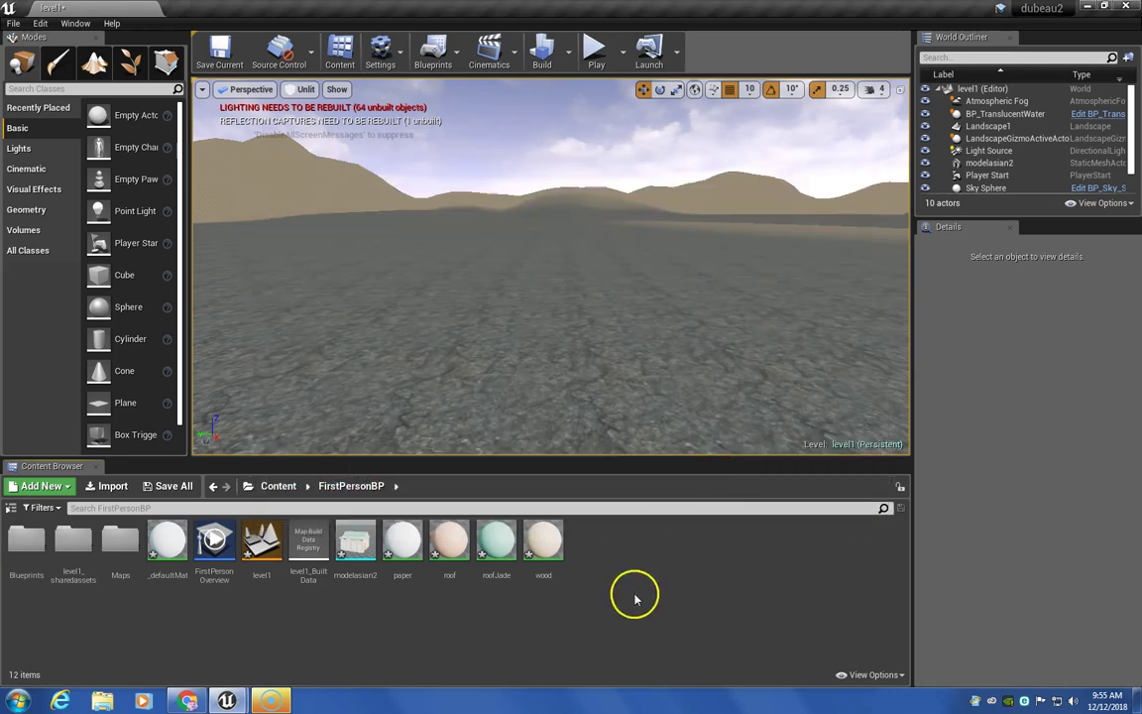
# Create a new folder named Buildings in FirstPersonBP.
pyautogui.rightClick(542, 626)
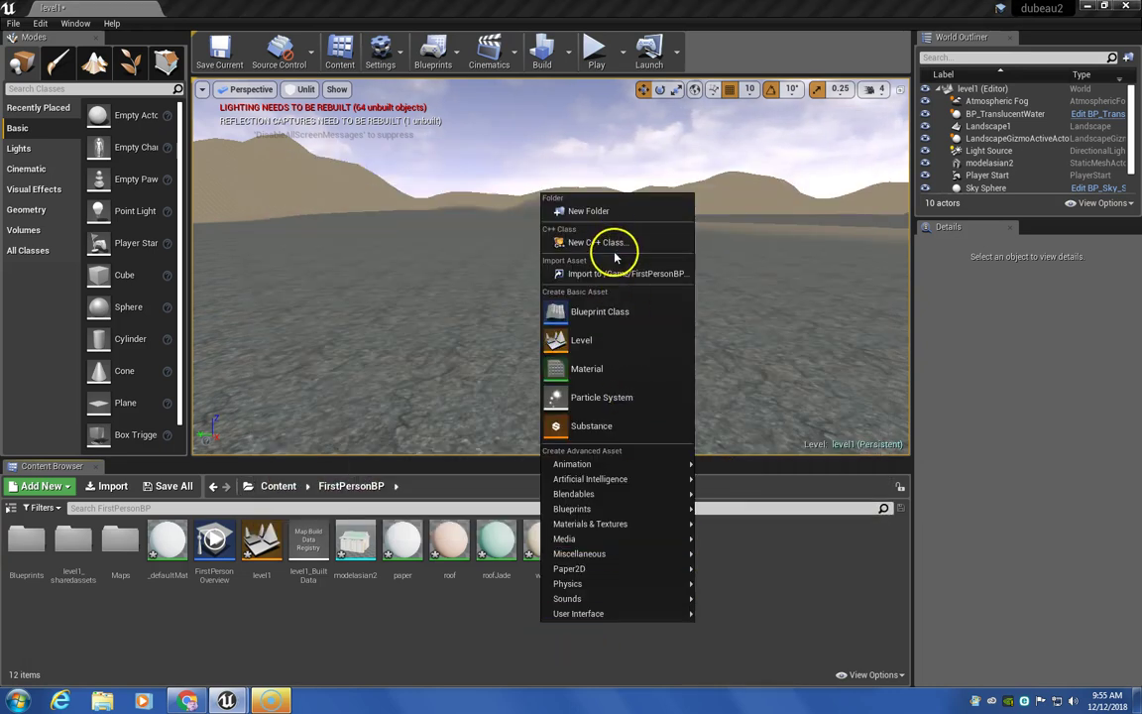
pyautogui.click(616, 214)
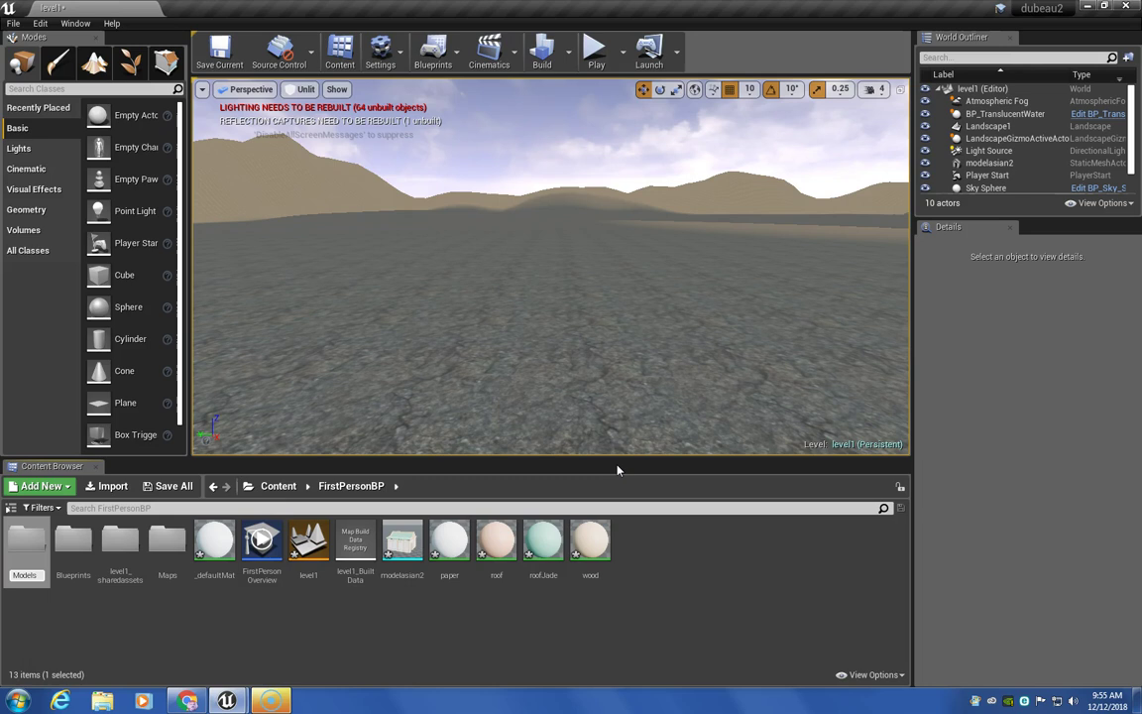
pyautogui.write('M')
pyautogui.press('BackSpace')
pyautogui.write('Bl')
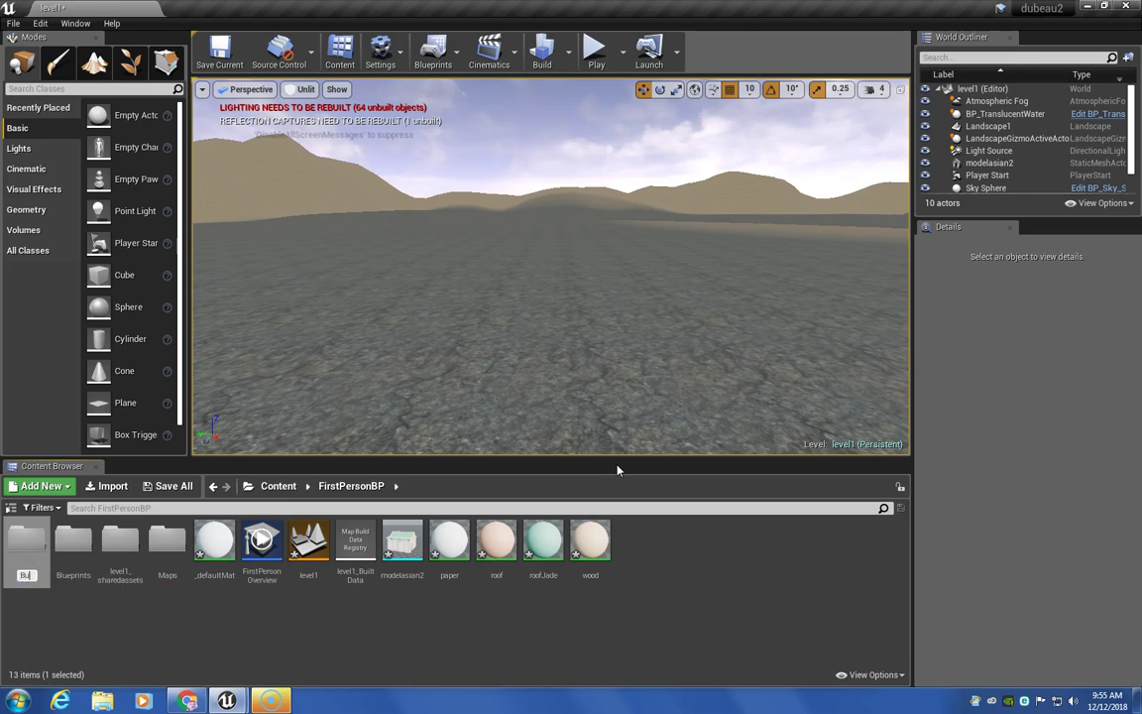
pyautogui.write('ildings')
pyautogui.click(558, 571)
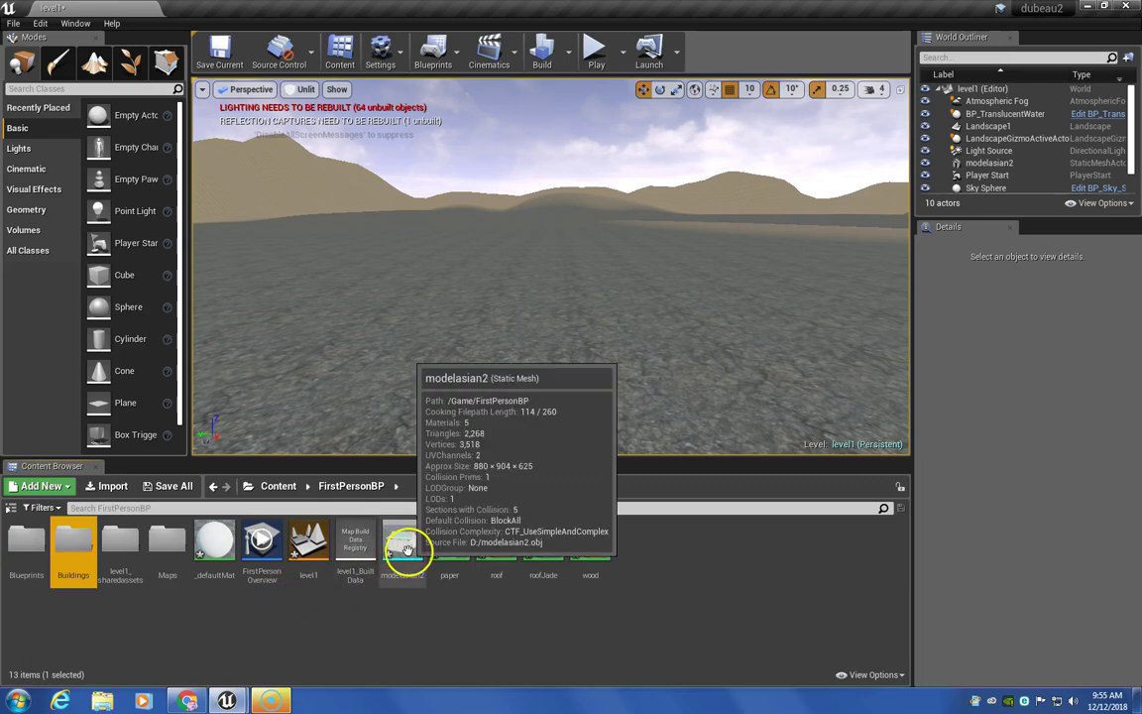
# Move modelasian2, paper, roof, roofJade and wood into the Buildings folder.
pyautogui.moveTo(401, 552); pyautogui.dragTo(75, 555)
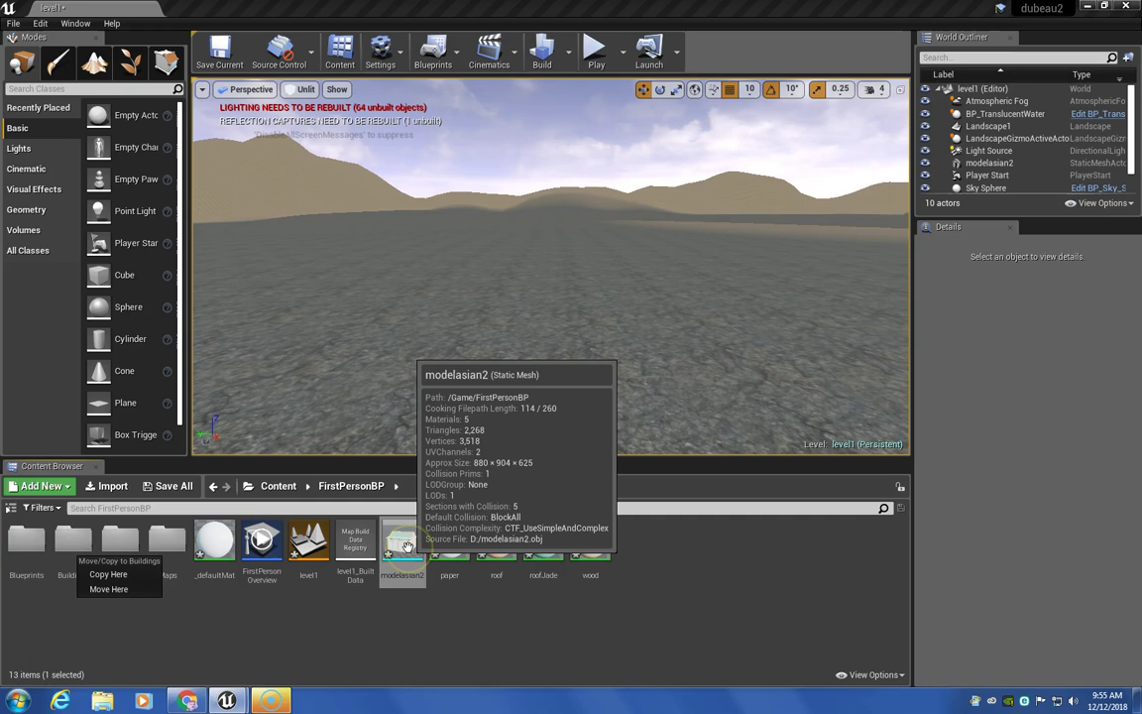
pyautogui.click(109, 589)
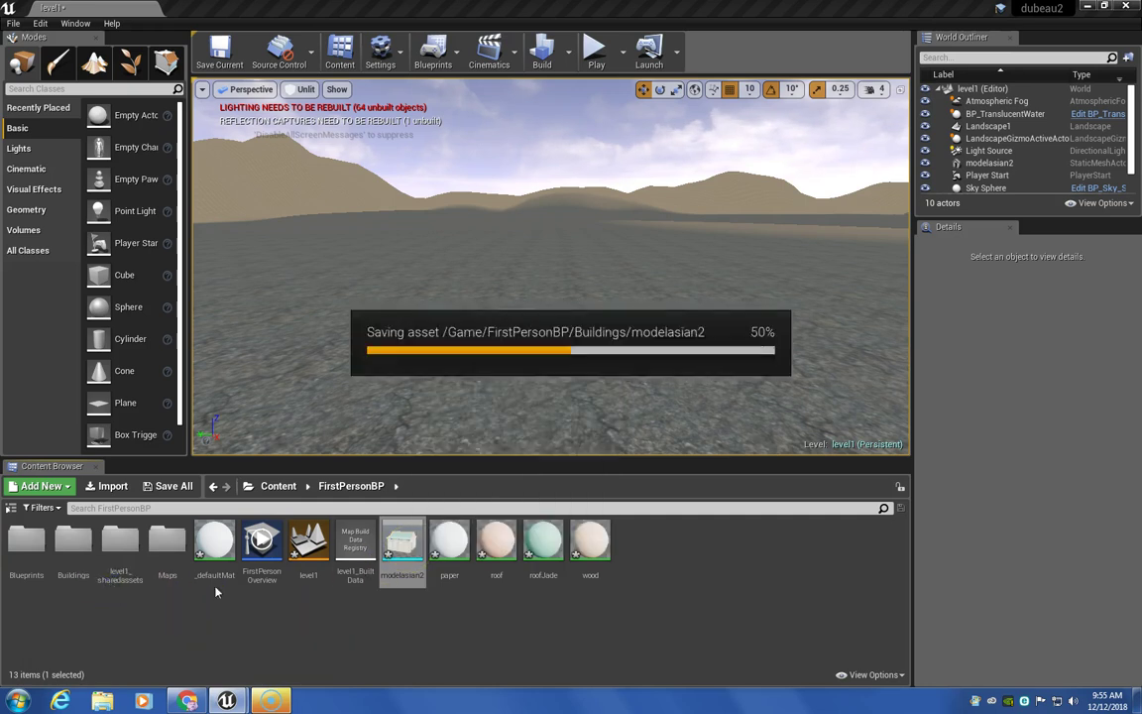
pyautogui.moveTo(405, 545); pyautogui.dragTo(72, 553)
pyautogui.click(119, 526)
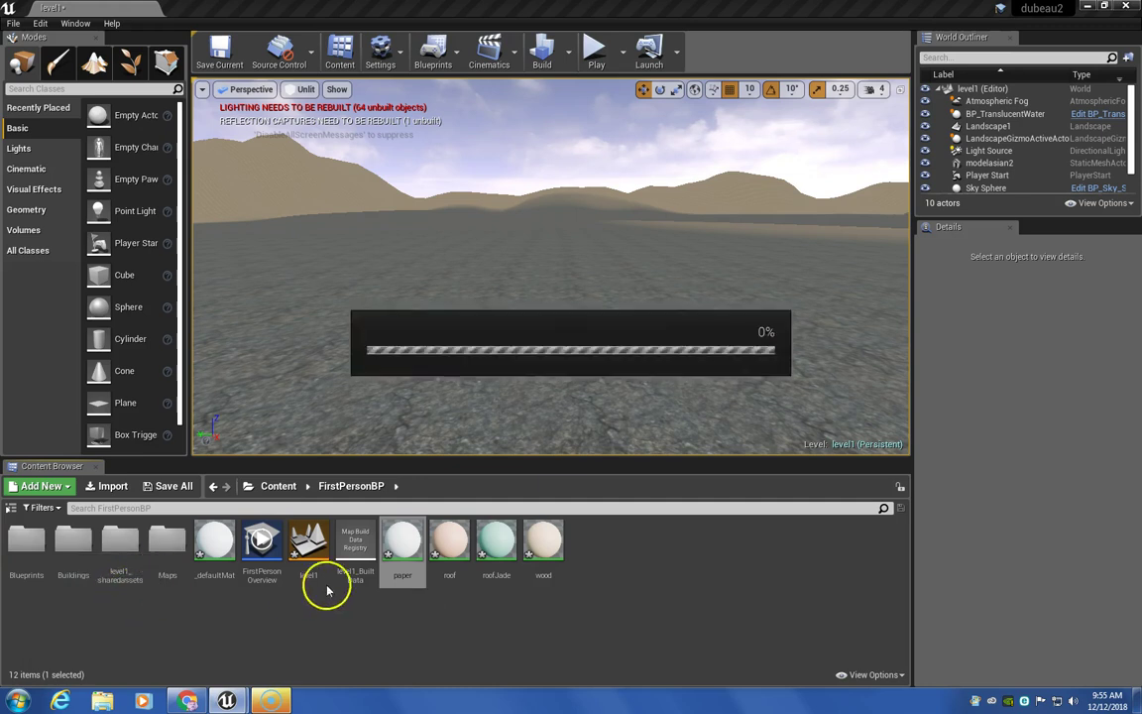
pyautogui.moveTo(402, 543); pyautogui.dragTo(74, 544)
pyautogui.click(107, 587)
pyautogui.moveTo(407, 553); pyautogui.dragTo(73, 550)
pyautogui.click(94, 581)
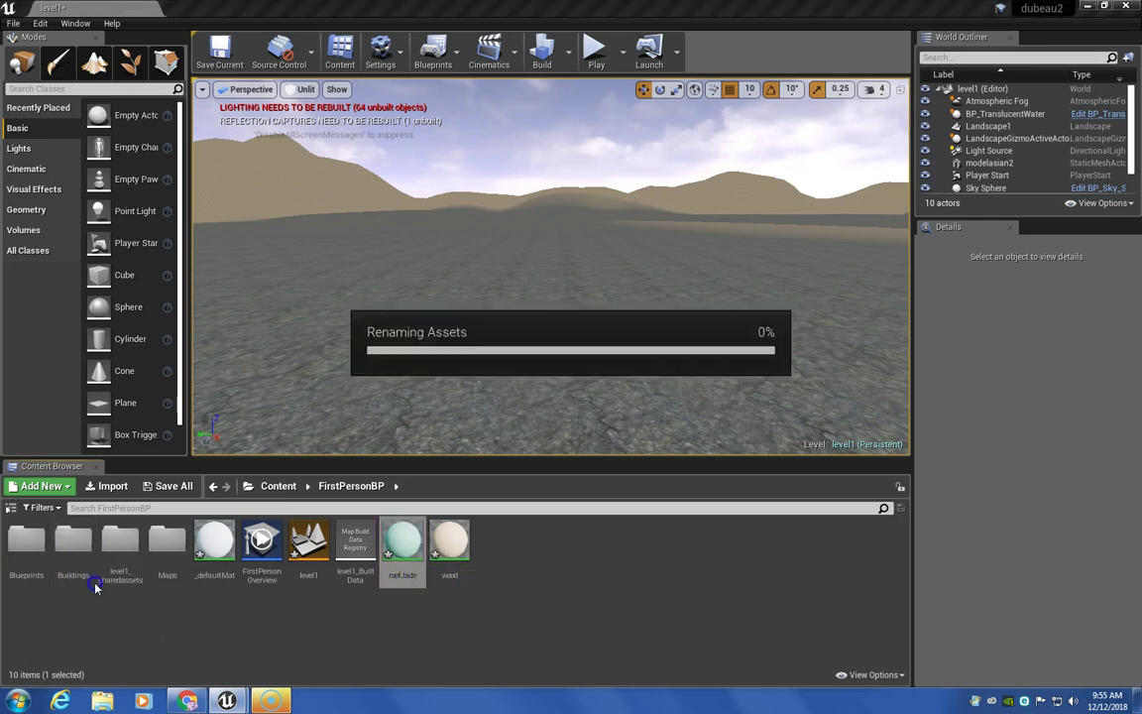
pyautogui.moveTo(395, 540); pyautogui.dragTo(70, 548)
pyautogui.click(95, 580)
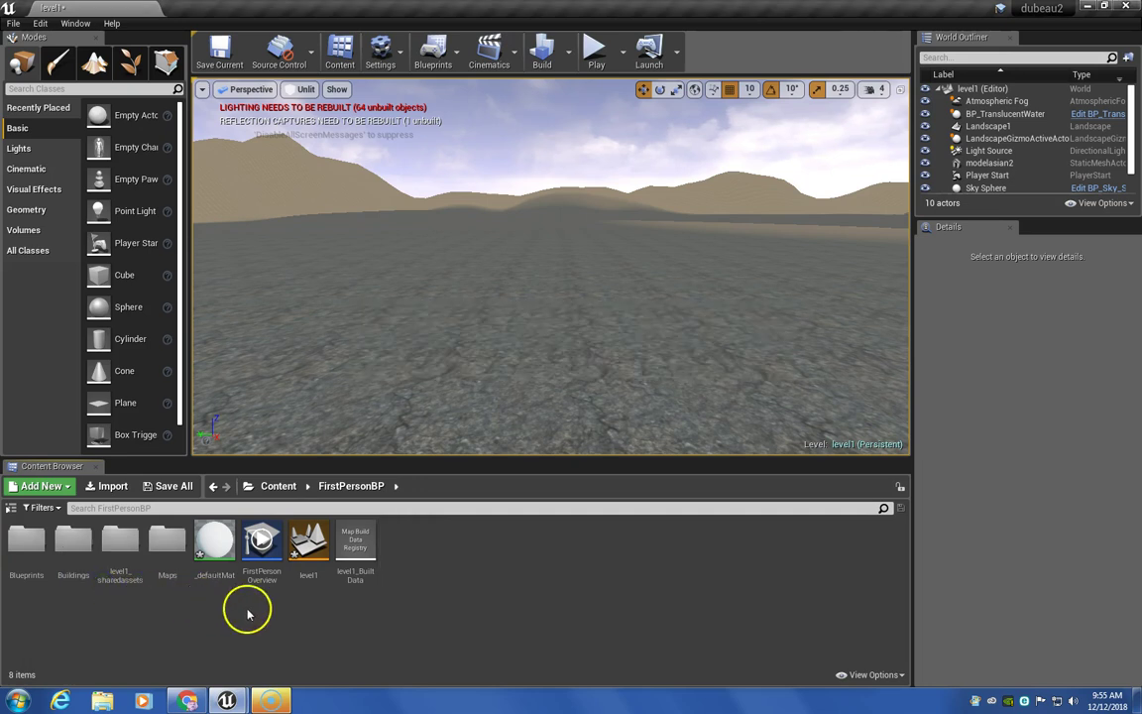
# Drag modelasian2 from the Buildings folder onto the landscape.
pyautogui.doubleClick(66, 557)
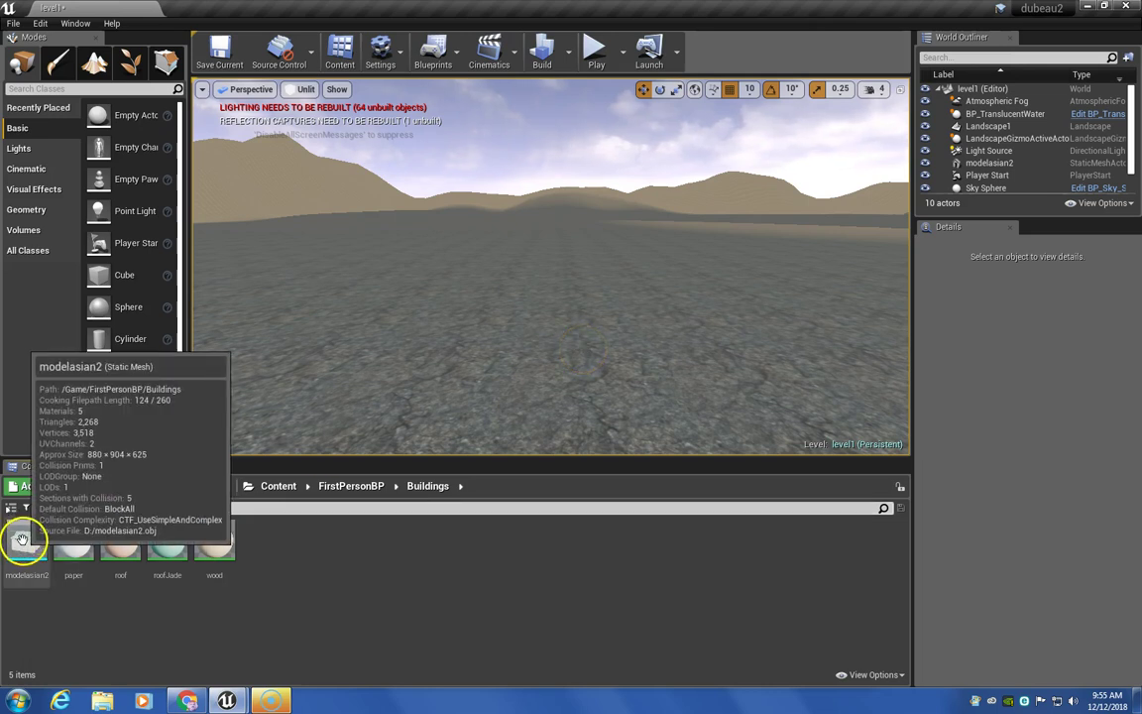
pyautogui.moveTo(27, 541); pyautogui.dragTo(422, 296)
pyautogui.scroll(-10, 490, 294)
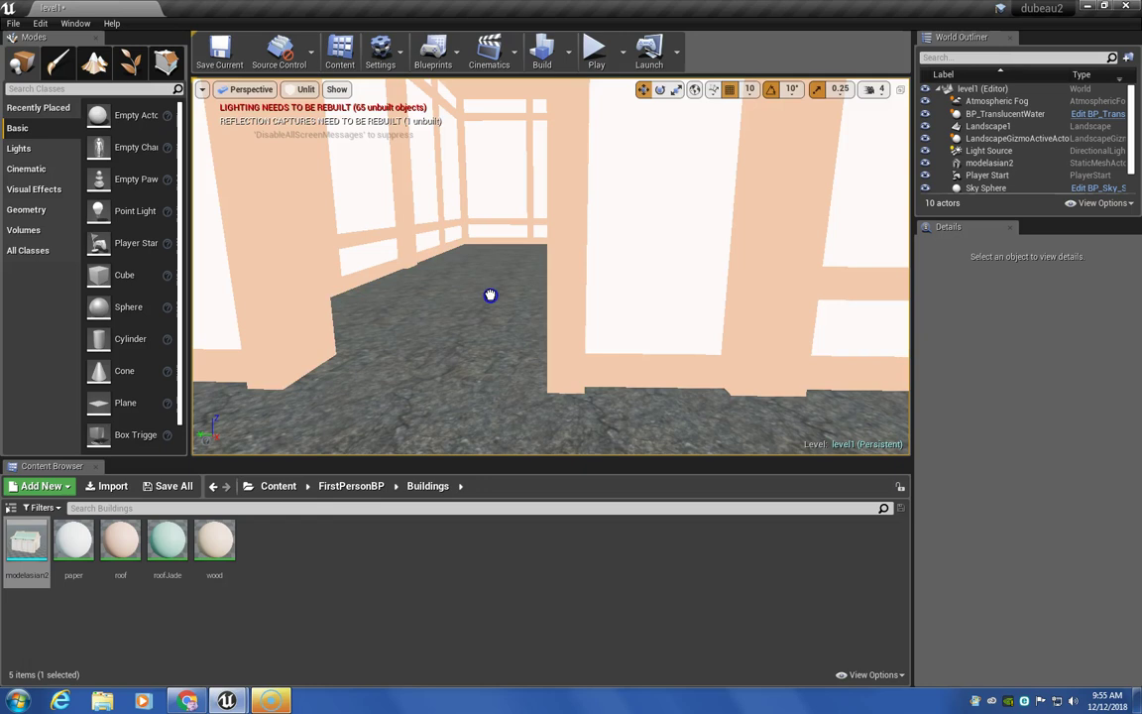
pyautogui.scroll(-3, 509, 242)
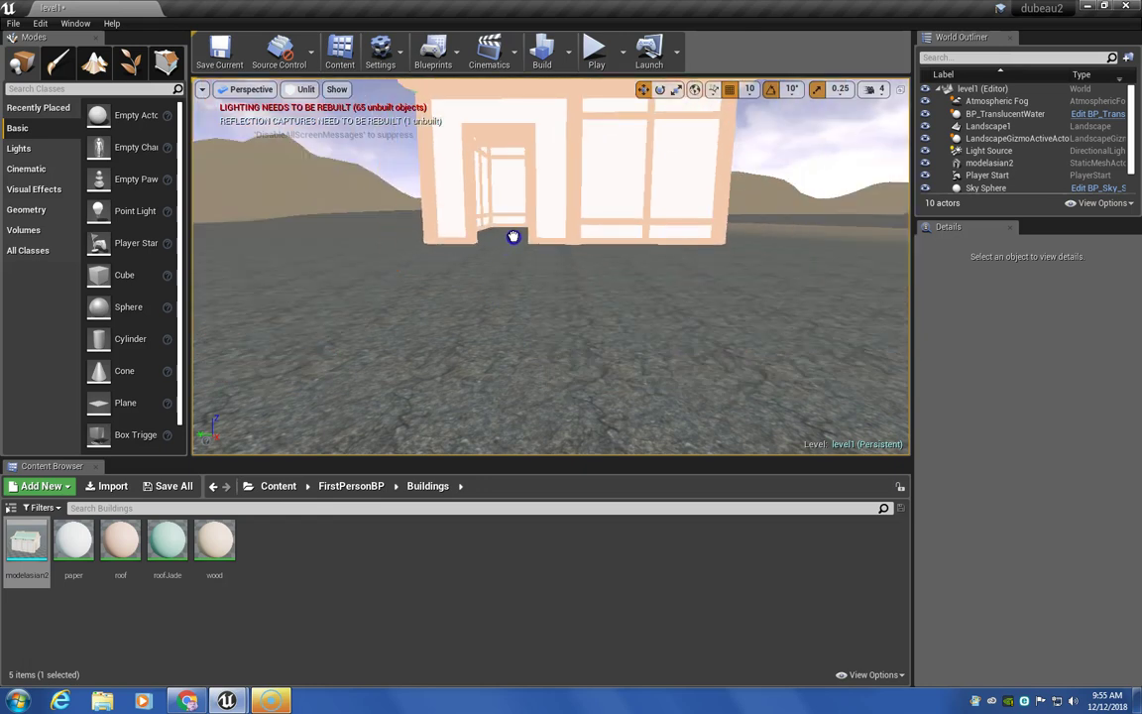
pyautogui.moveTo(512, 236); pyautogui.dragTo(514, 239)
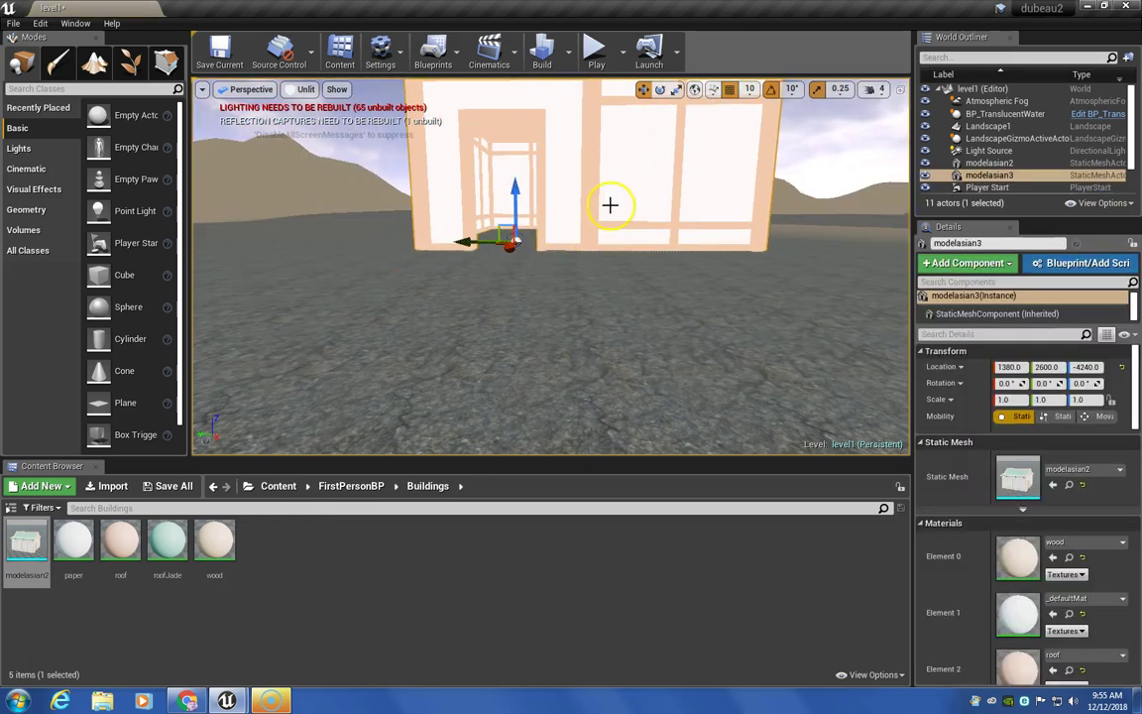
pyautogui.scroll(-4, 556, 268)
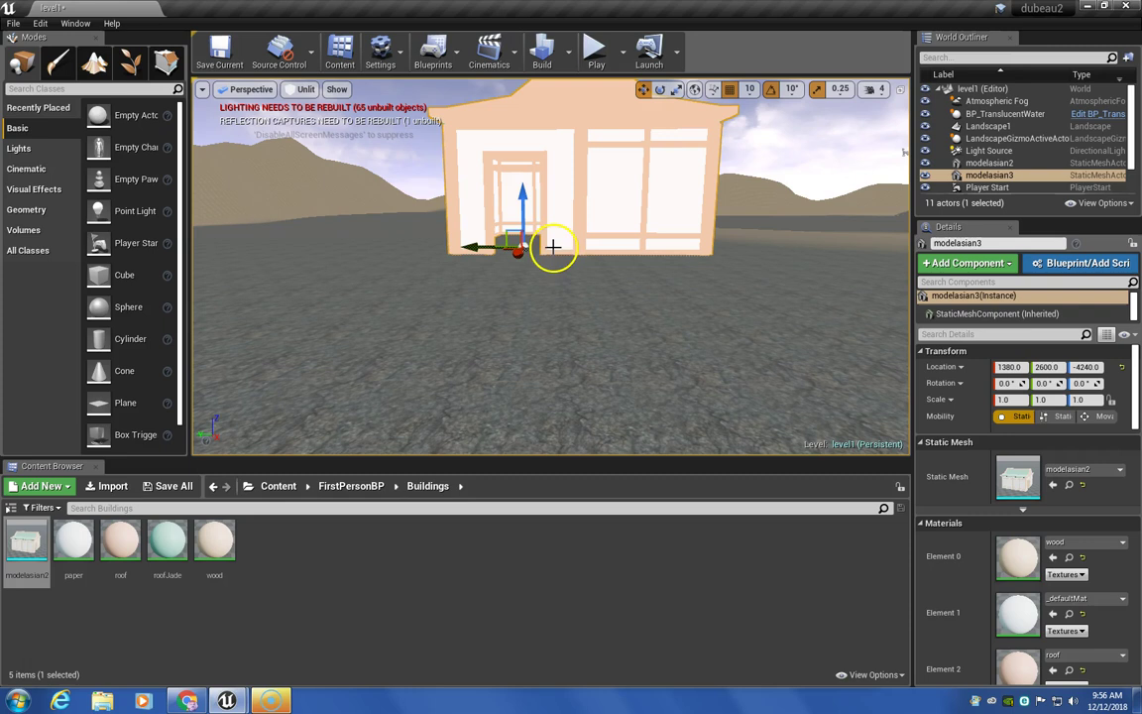
# Switch to scale mode, reselect the placed building and orbit to view its roof.
pyautogui.press('r')
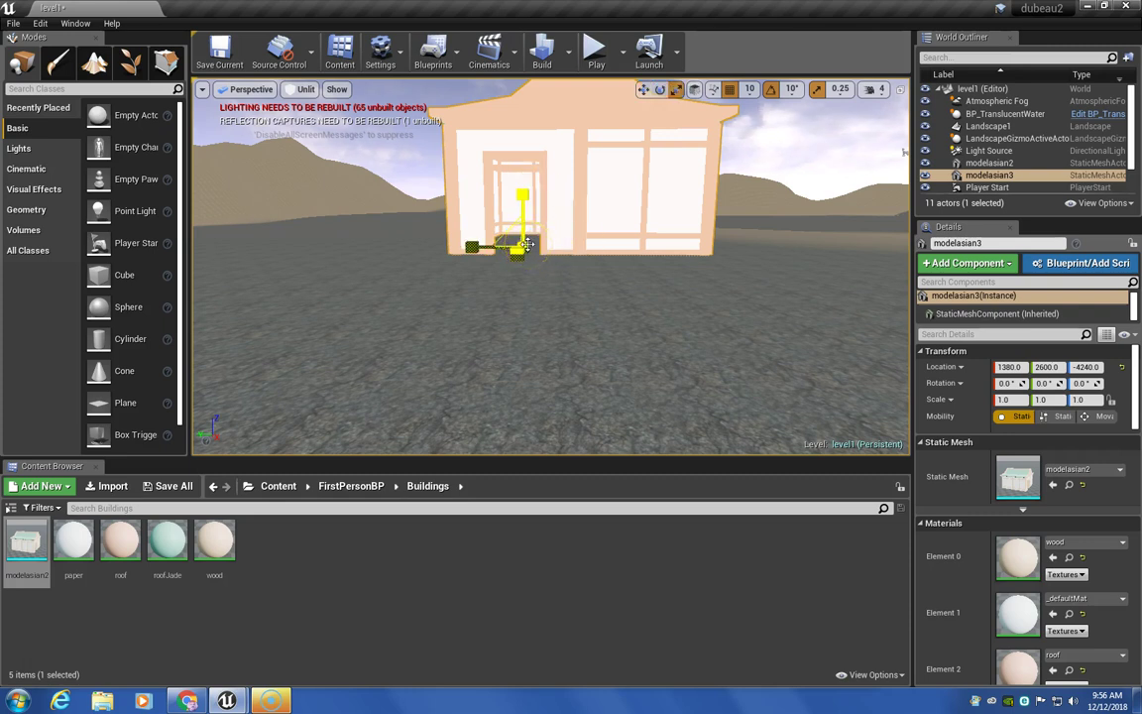
pyautogui.click(599, 267)
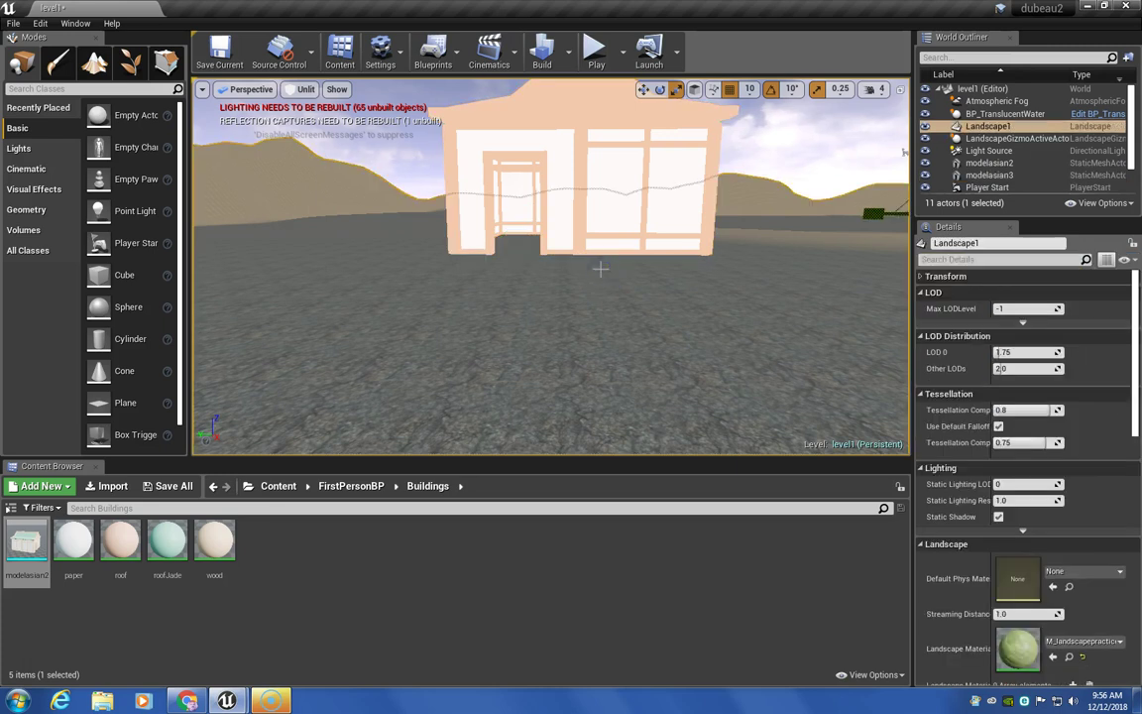
pyautogui.click(596, 159)
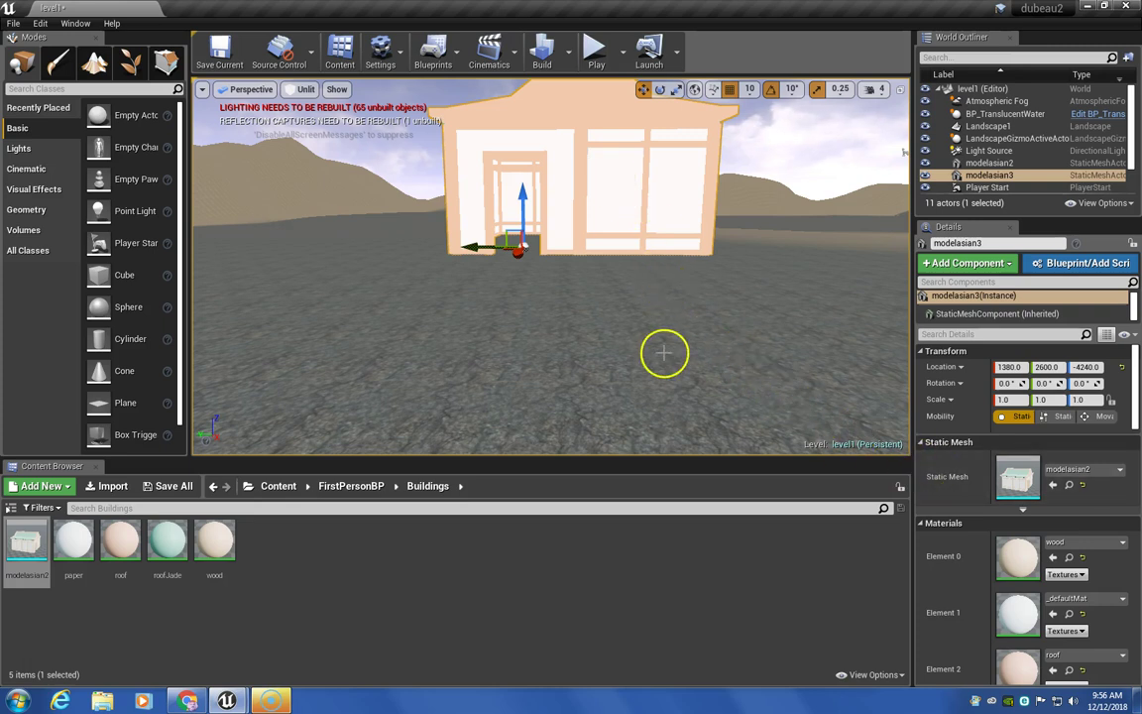
pyautogui.moveTo(662, 345); pyautogui.dragTo(663, 345)
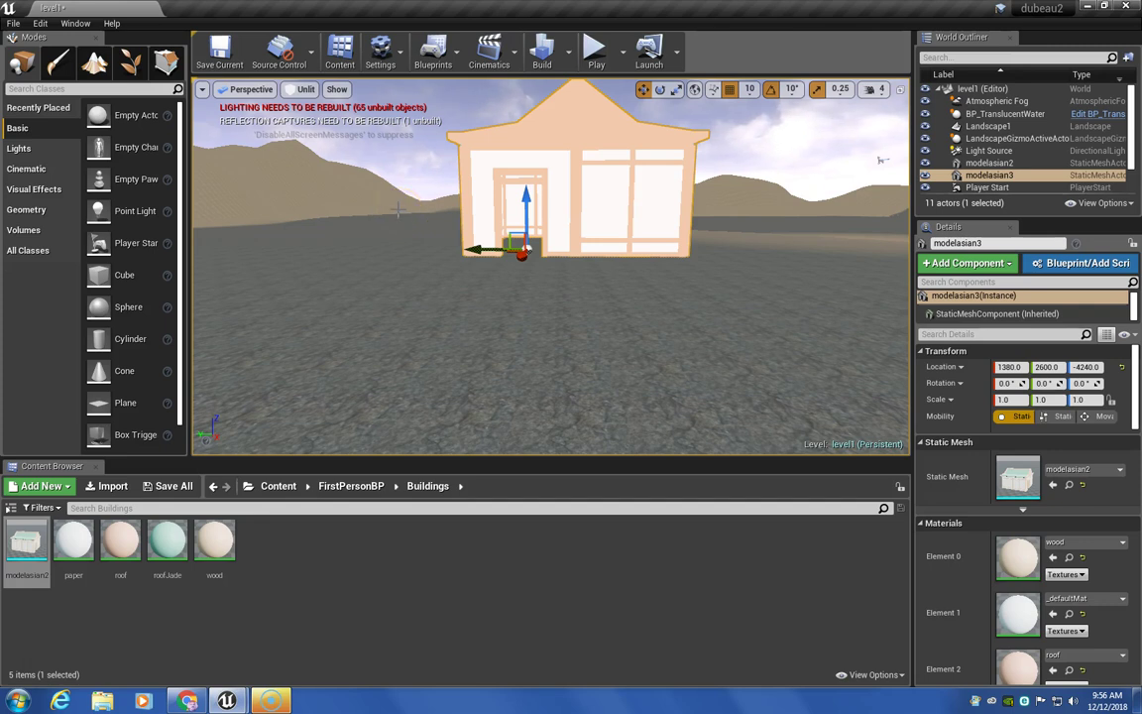
# Cycle the viewport view mode through Lit and Unlit, ending on Player Collision.
pyautogui.click(253, 89)
pyautogui.click(298, 90)
pyautogui.click(300, 89)
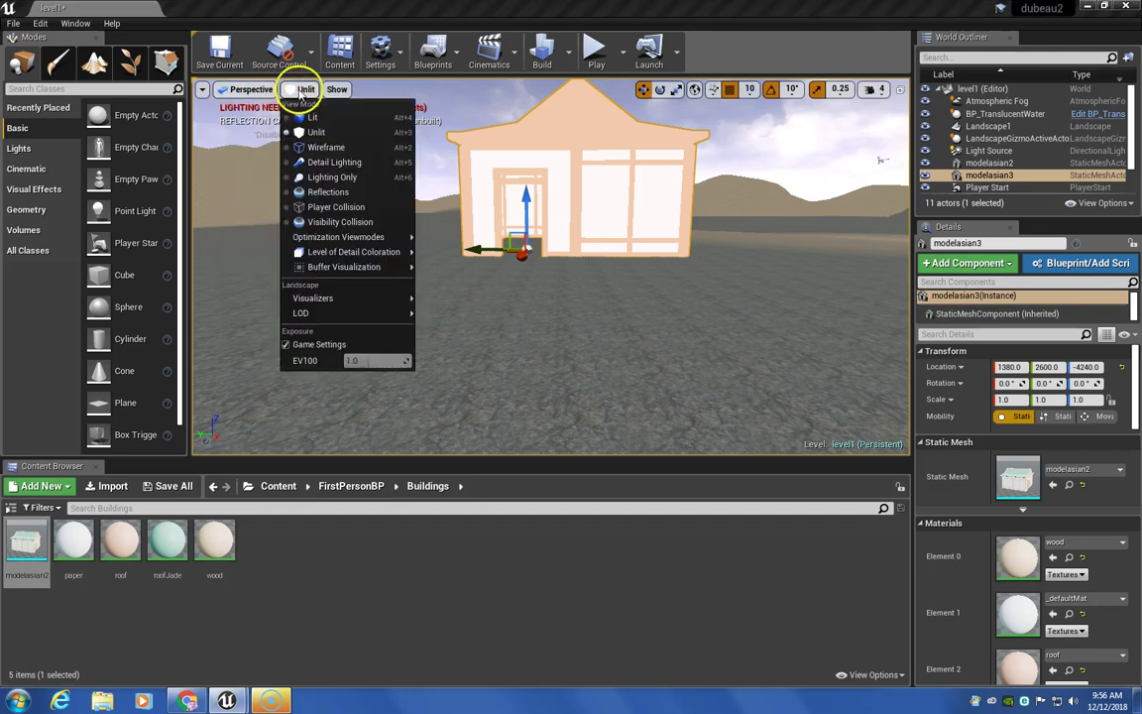
pyautogui.click(302, 89)
pyautogui.click(303, 90)
pyautogui.click(310, 117)
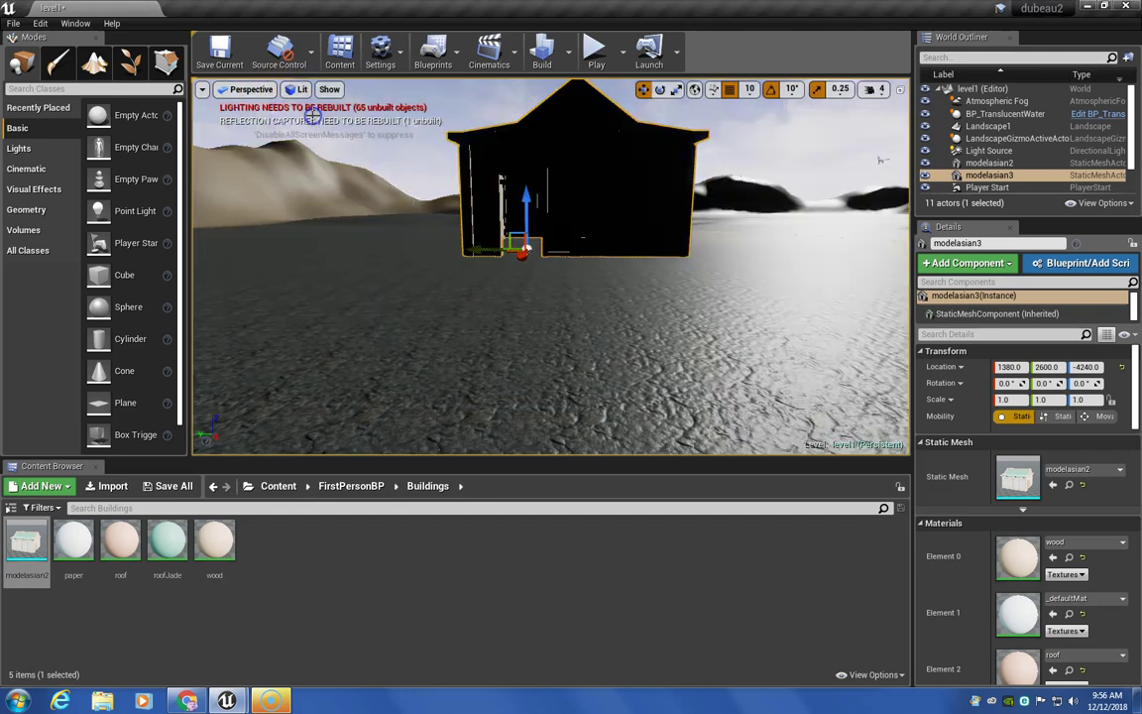
pyautogui.click(299, 90)
pyautogui.click(314, 132)
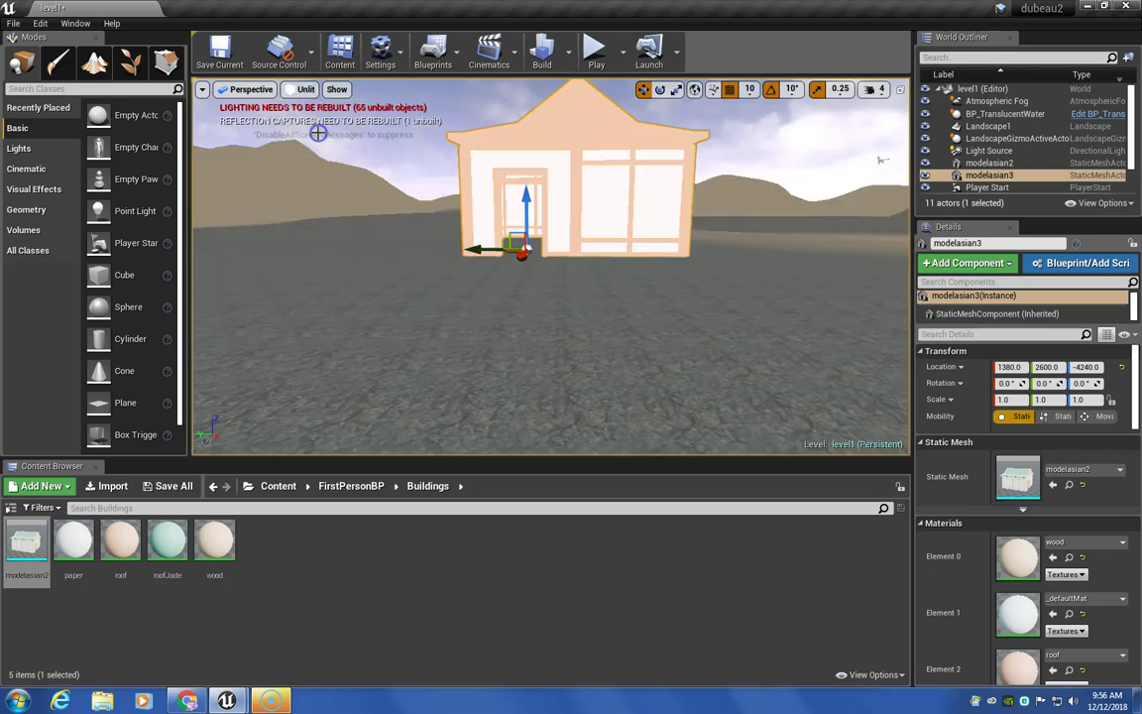
pyautogui.click(303, 91)
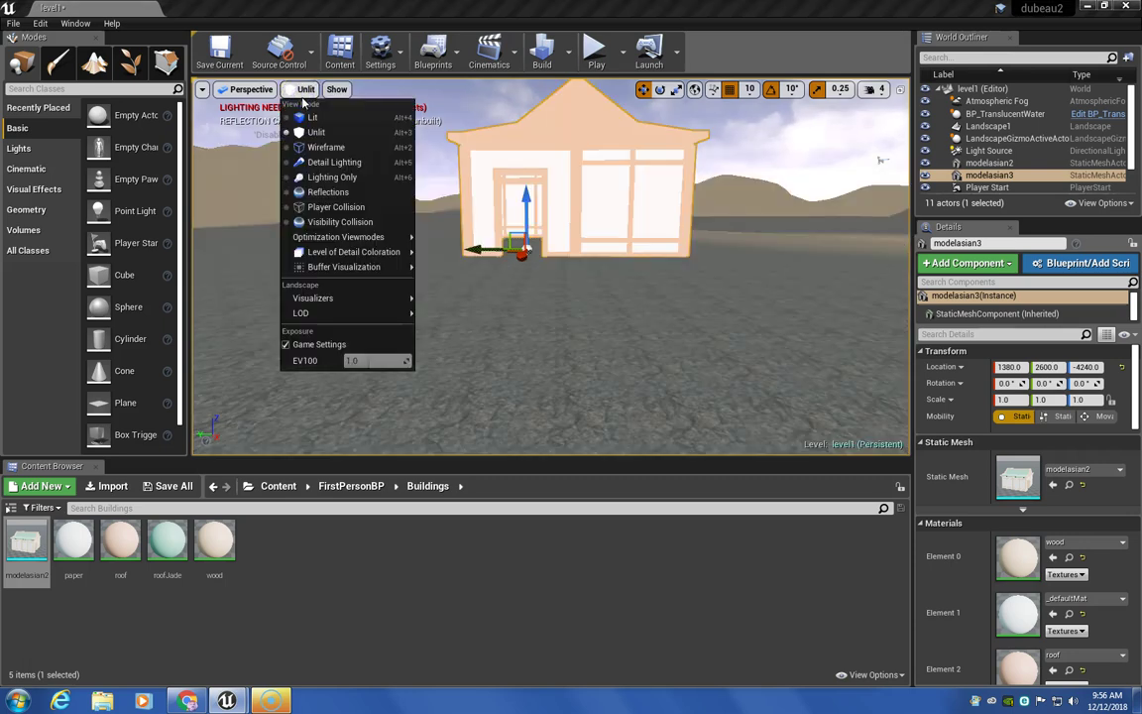
pyautogui.click(355, 206)
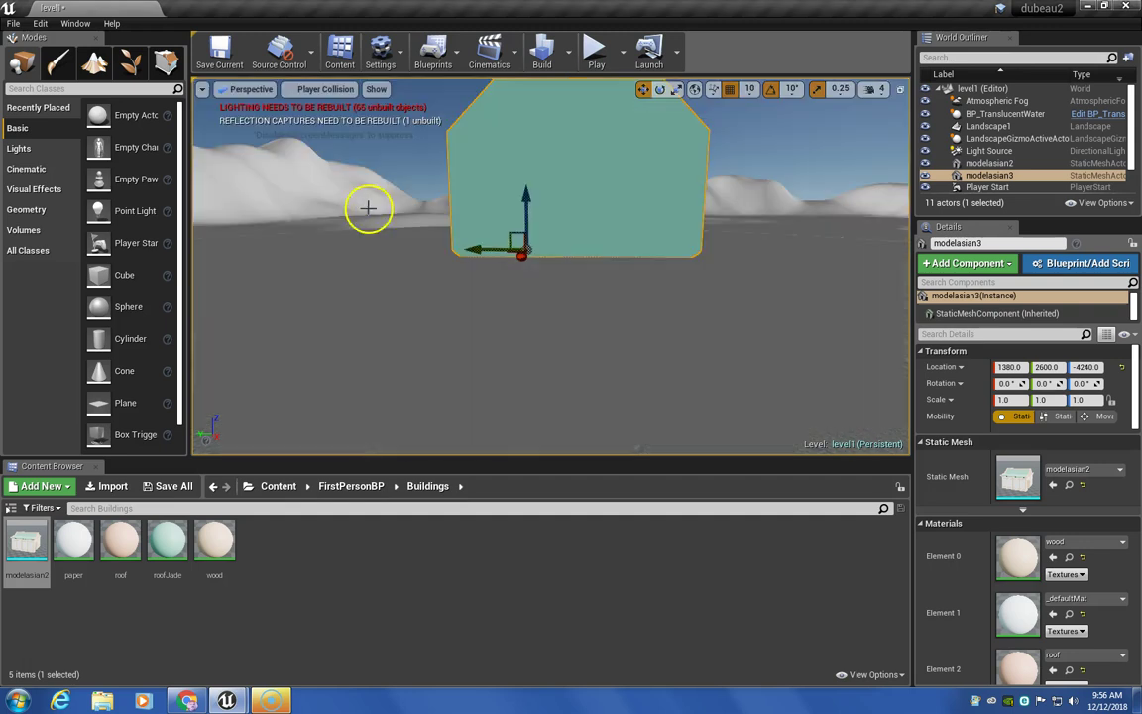
pyautogui.scroll(-2, 665, 246)
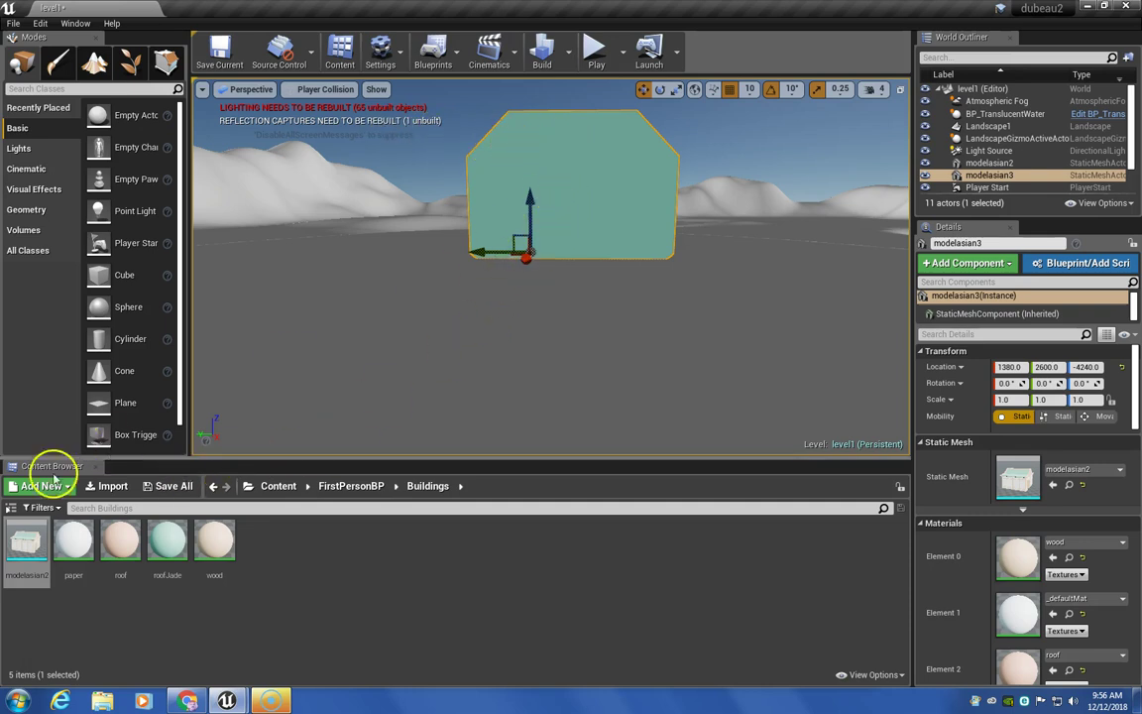
# Open the modelasian2 mesh editor, dock it, and assign M_Wood_Oak to Element 0.
pyautogui.doubleClick(16, 534)
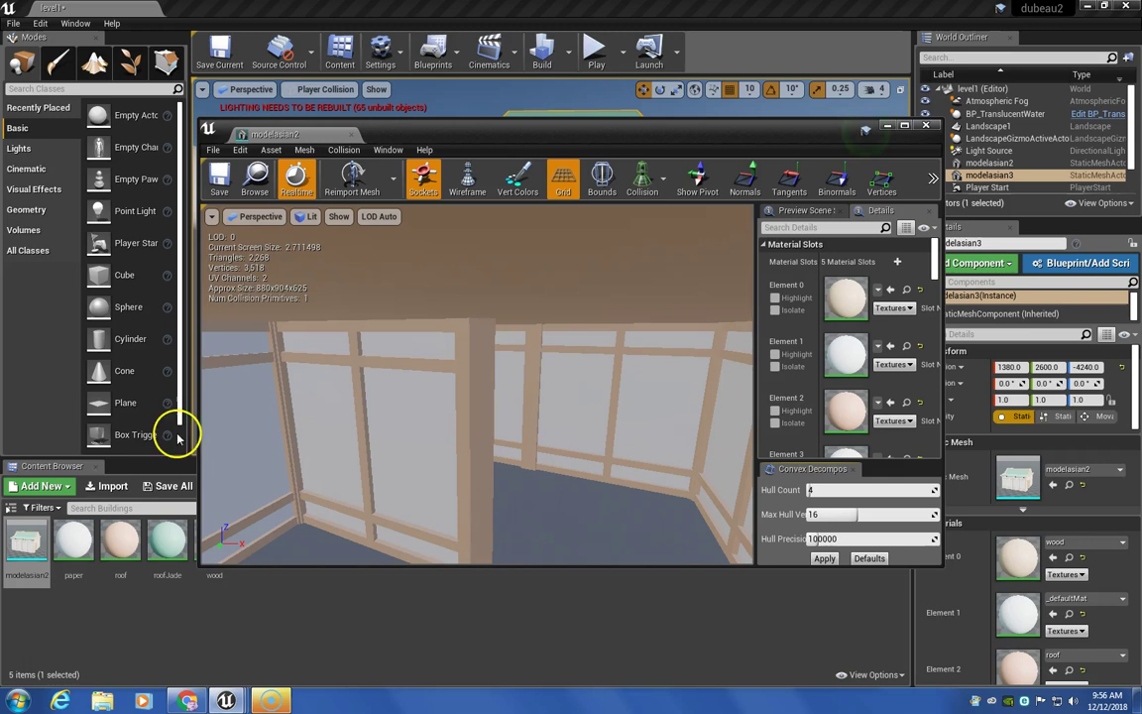
pyautogui.moveTo(281, 137); pyautogui.dragTo(213, 8)
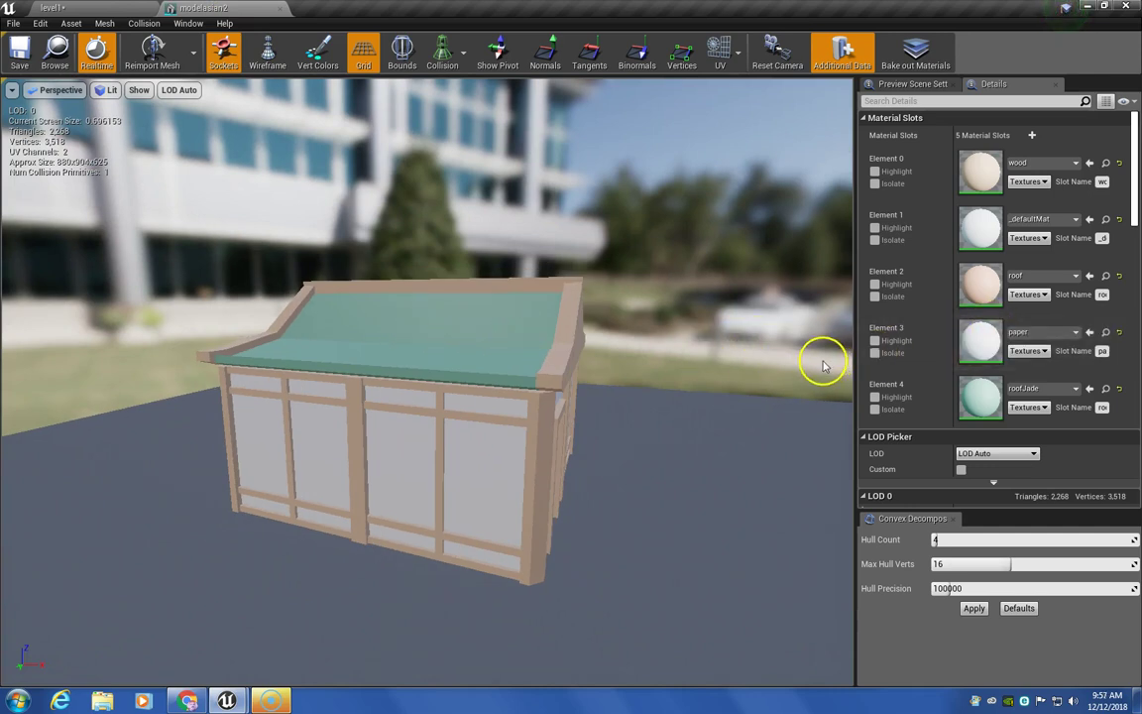
pyautogui.click(1074, 165)
pyautogui.click(1074, 165)
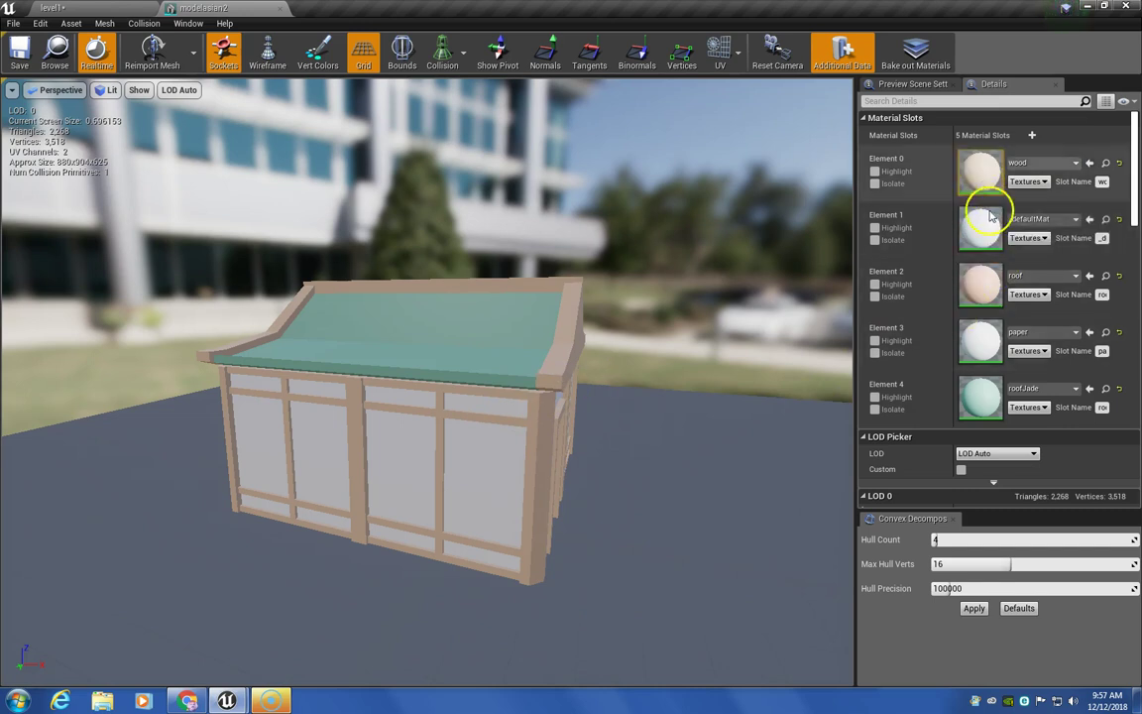
pyautogui.click(1078, 166)
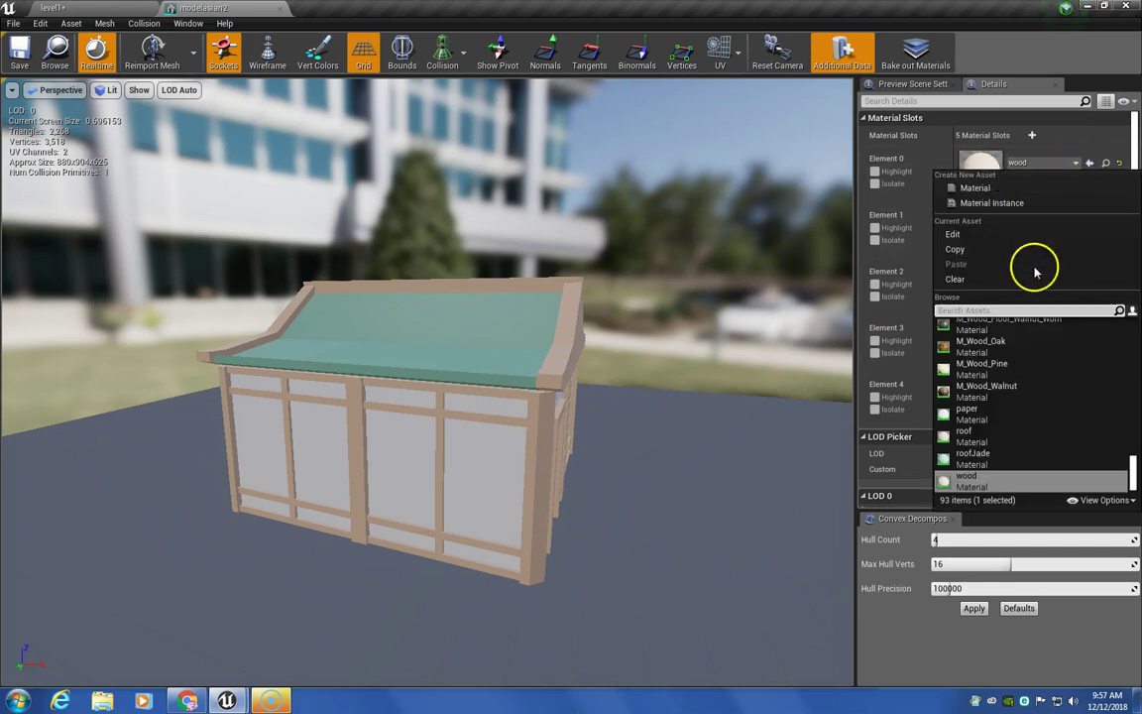
pyautogui.click(986, 350)
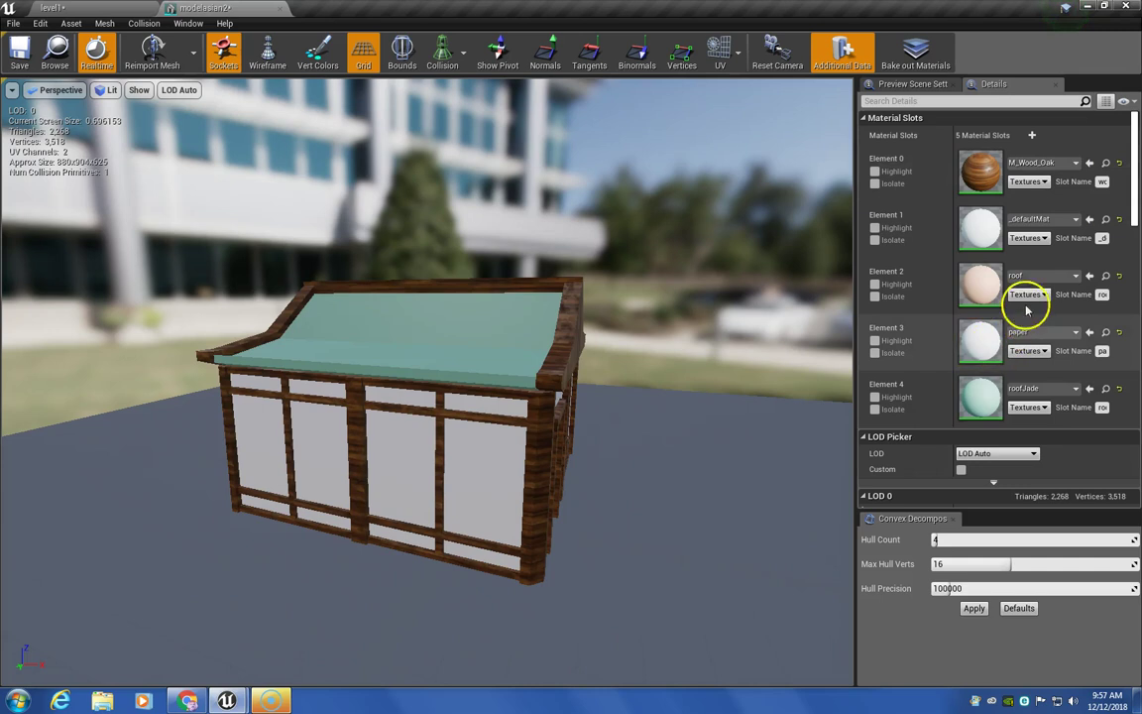
# Assign M_Wood_Pine to Element 3 and M_Shelf to the Element 4 roof slot.
pyautogui.click(1027, 332)
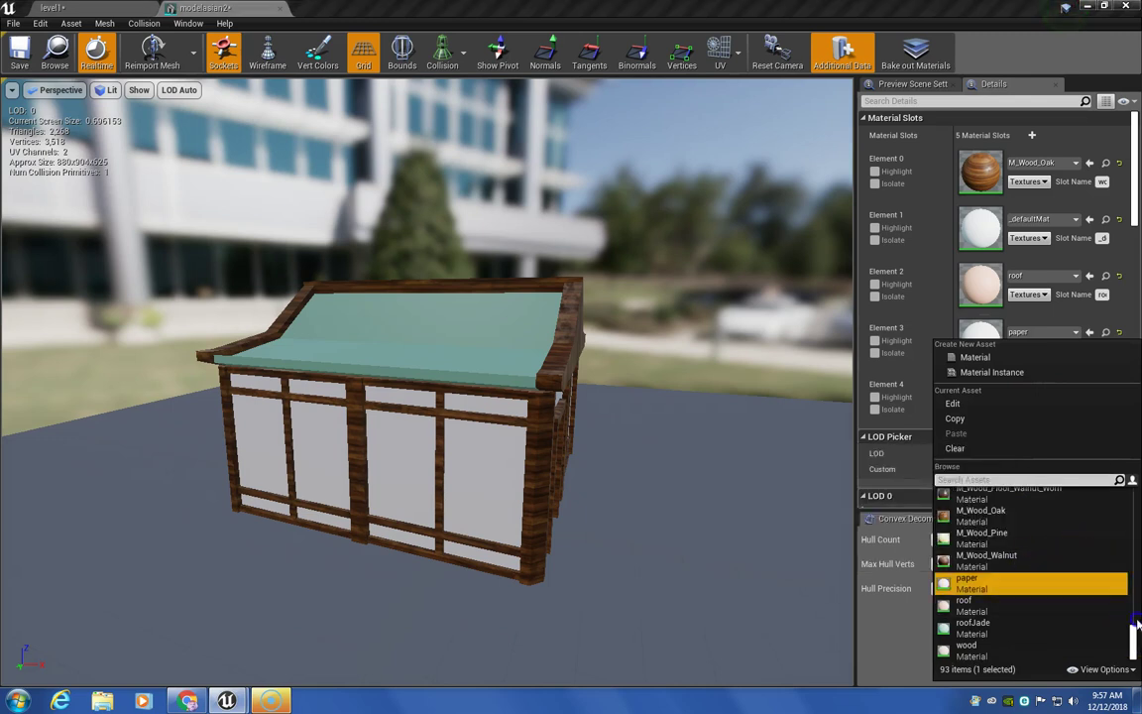
pyautogui.moveTo(1133, 623); pyautogui.dragTo(1137, 578)
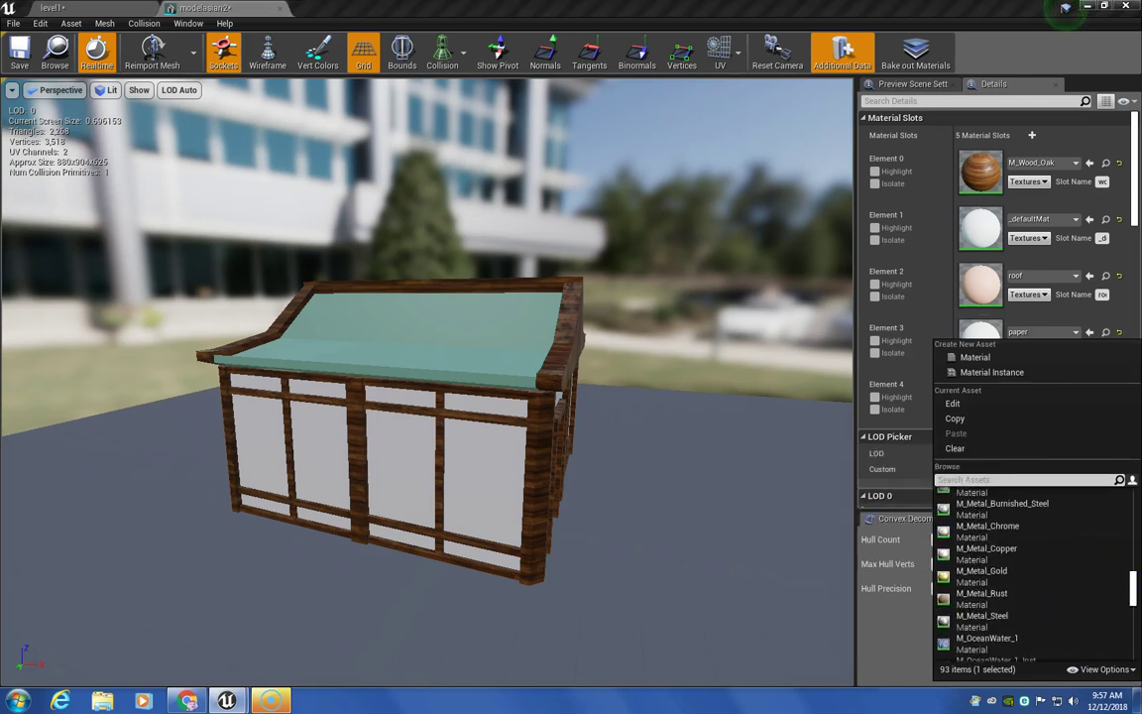
pyautogui.click(1013, 638)
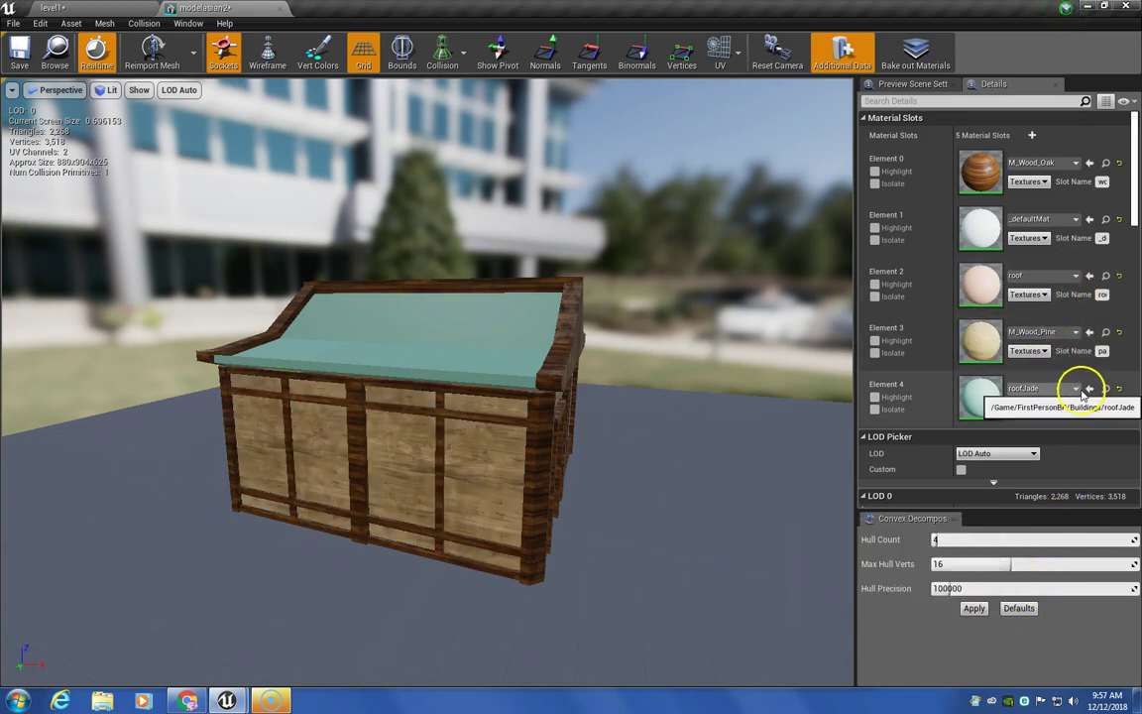
pyautogui.click(1079, 389)
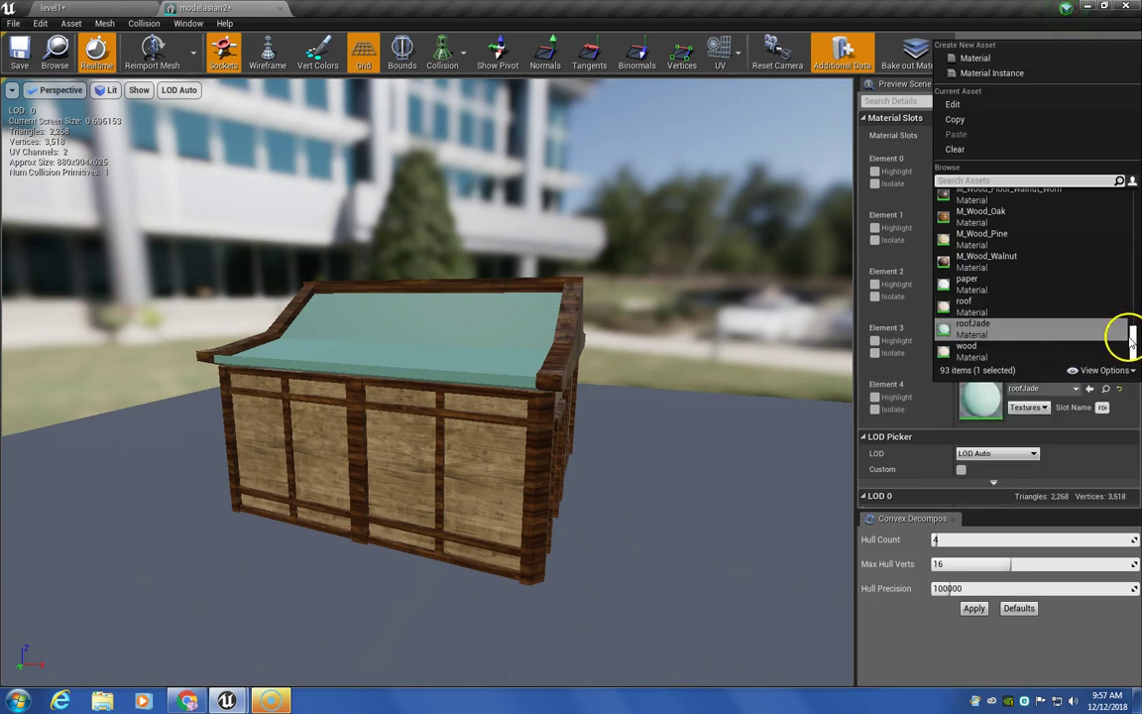
pyautogui.moveTo(1131, 337); pyautogui.dragTo(1136, 312)
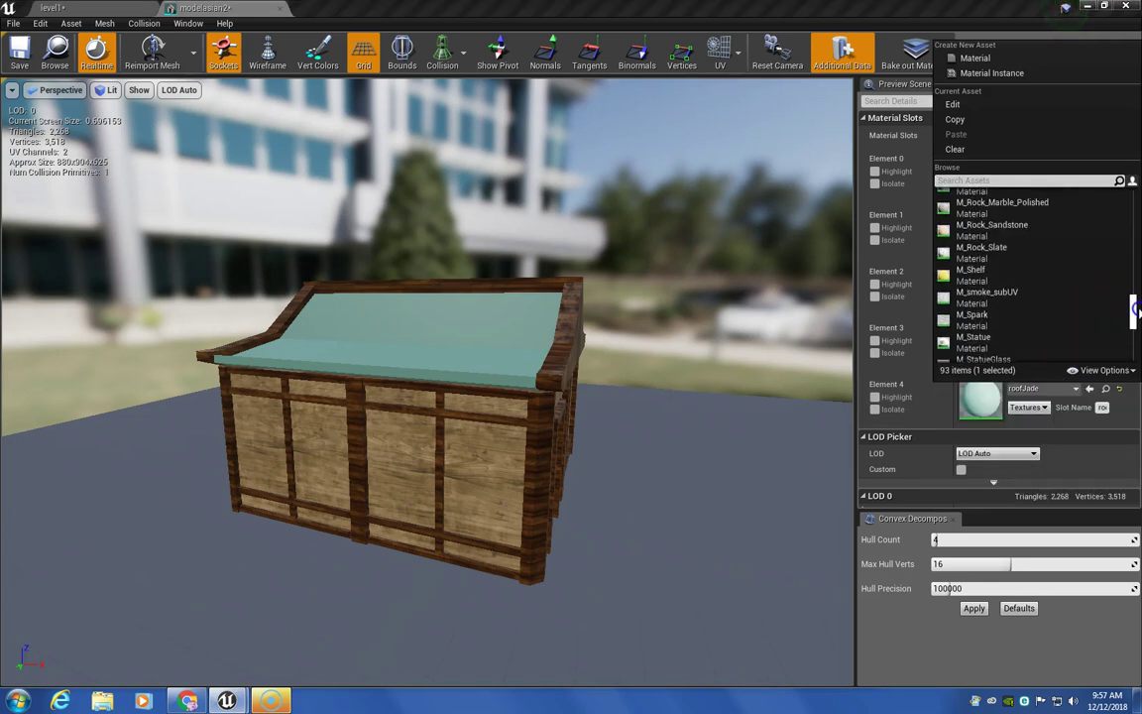
pyautogui.click(992, 275)
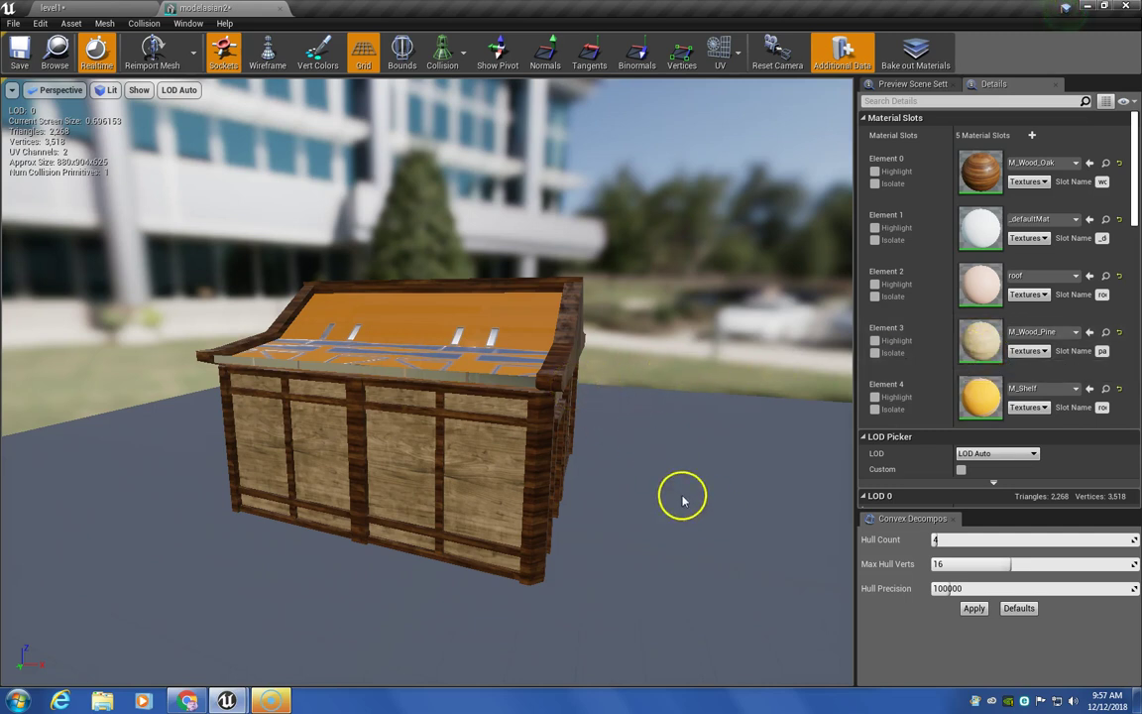
# Set Hull Count to 2, remove the existing collision, and apply convex decomposition.
pyautogui.click(950, 538)
pyautogui.click(938, 541)
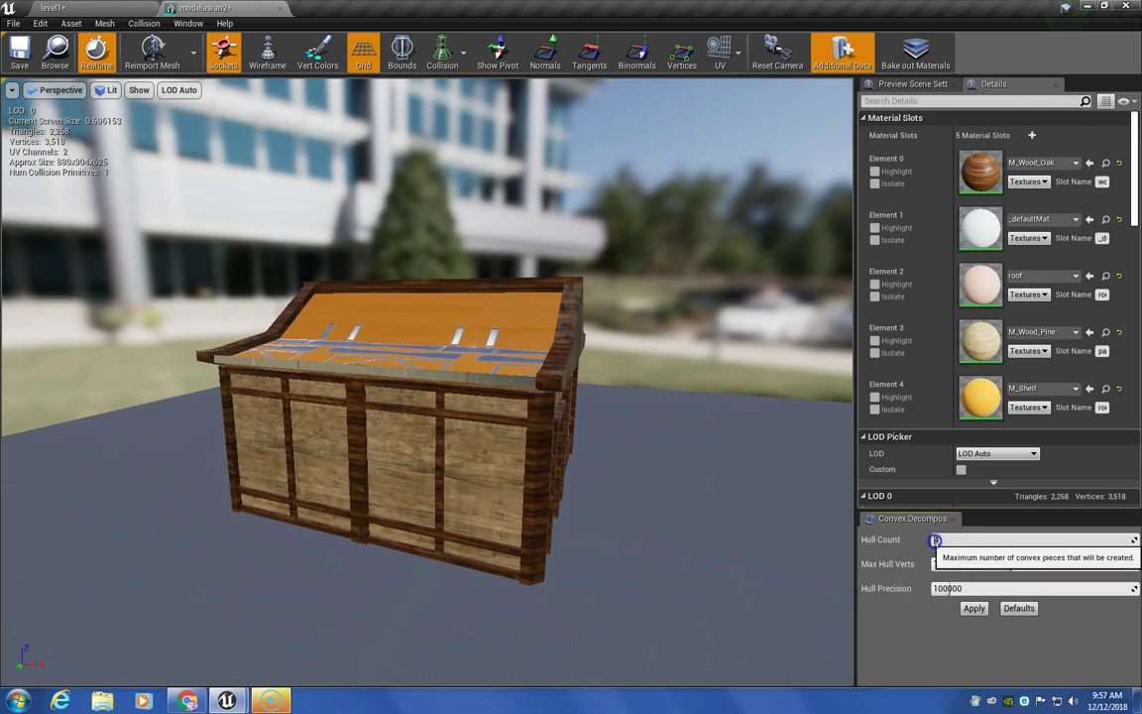
pyautogui.write('1')
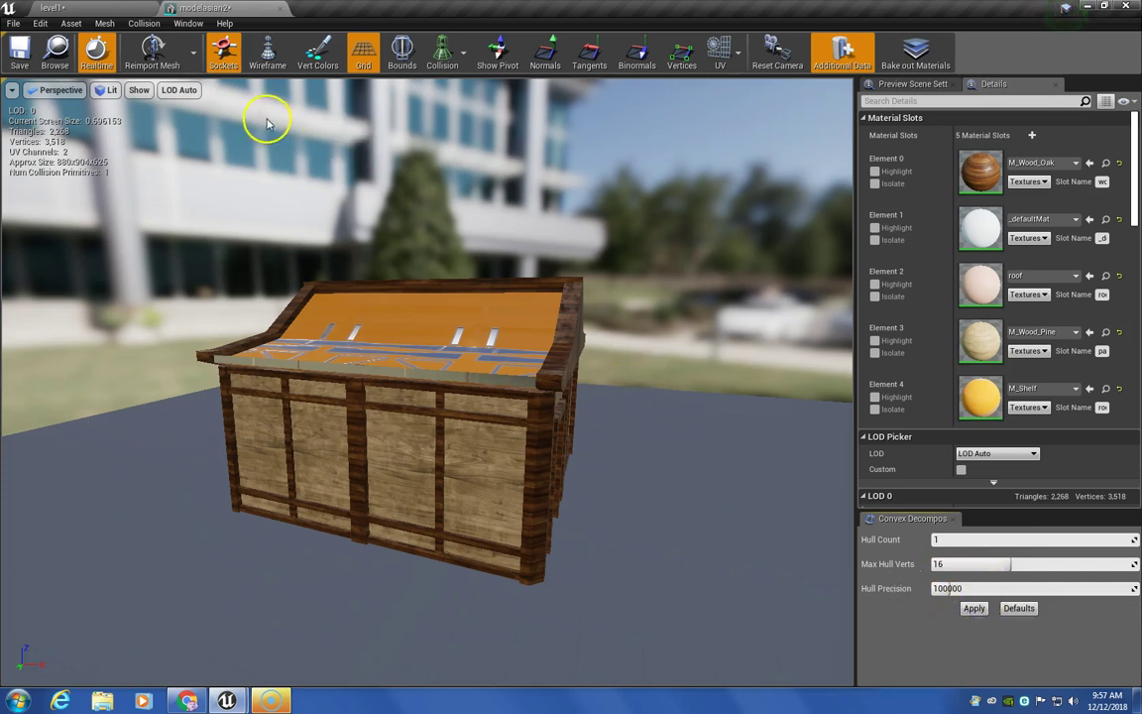
pyautogui.click(143, 23)
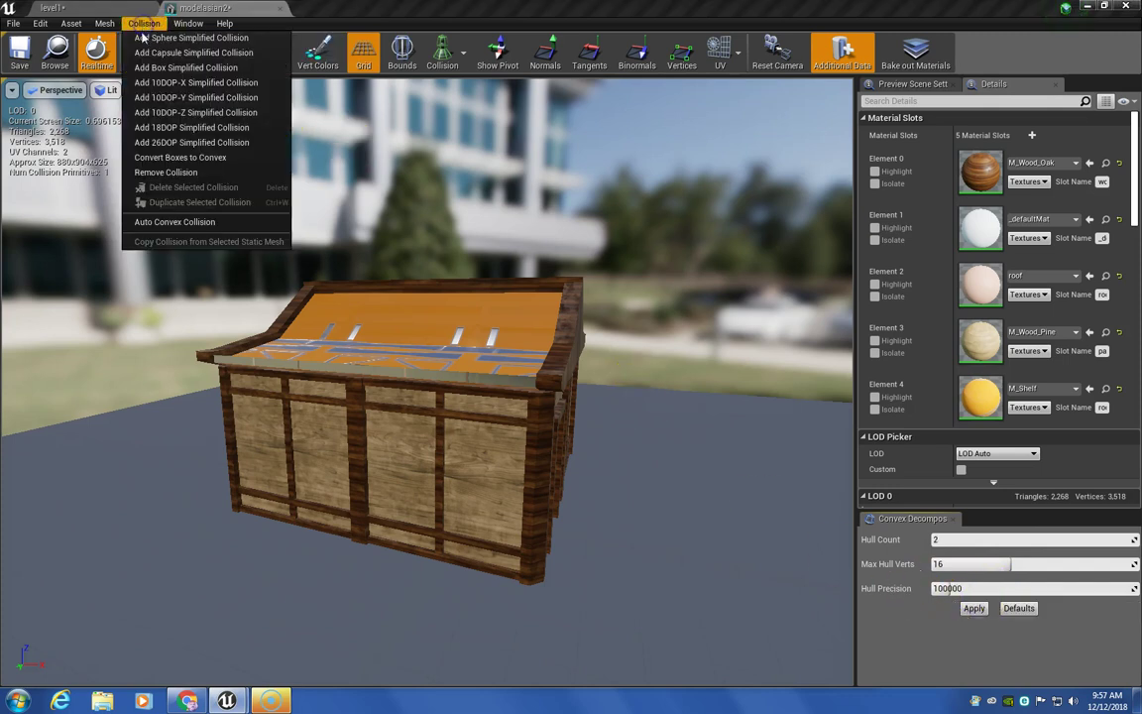
pyautogui.click(169, 172)
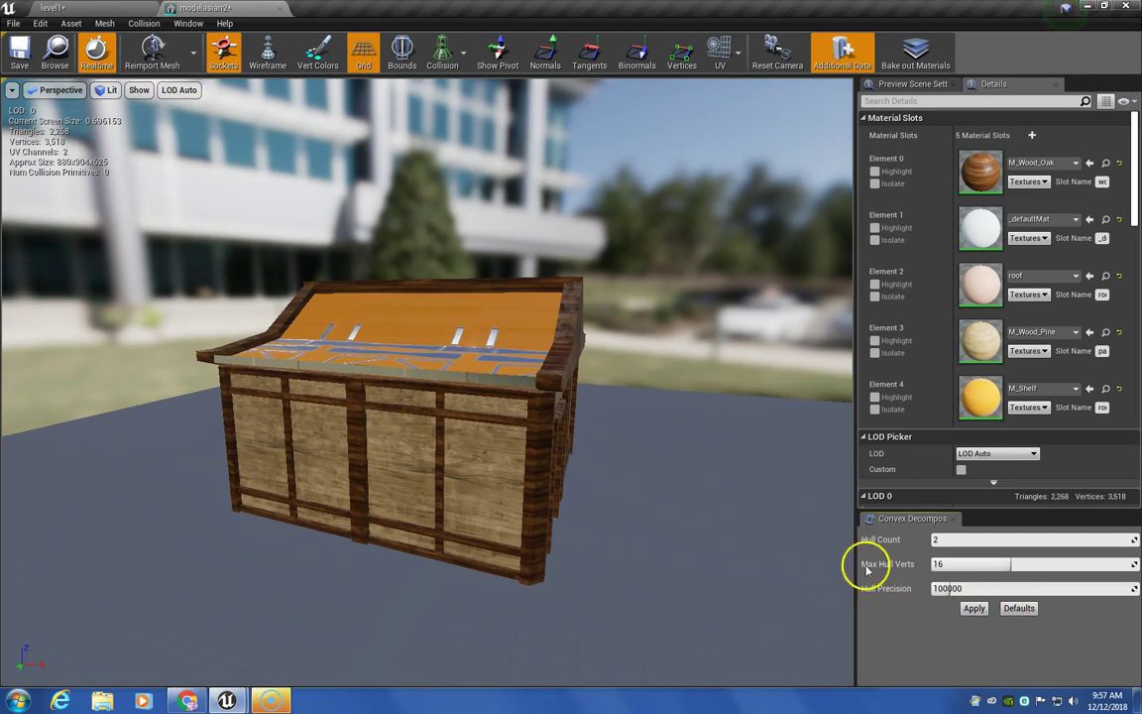
pyautogui.click(975, 609)
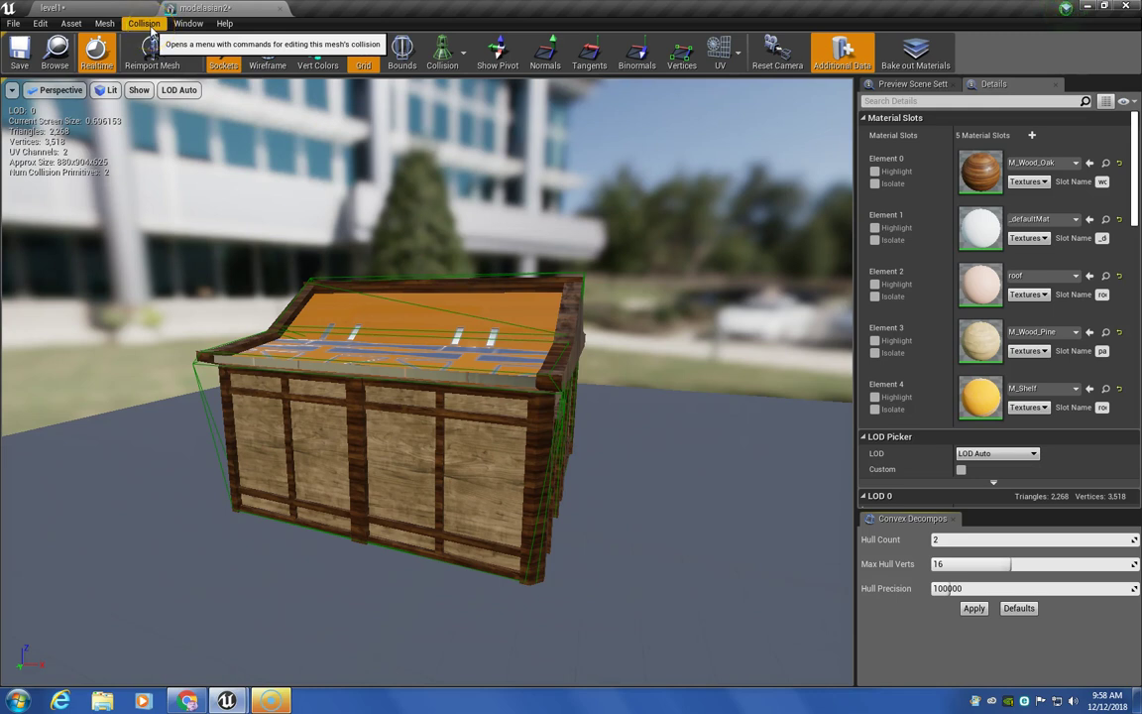
# Set the building's Collision Complexity to Use Complex Collision As Simple, check it, and return to level1.
pyautogui.click(146, 24)
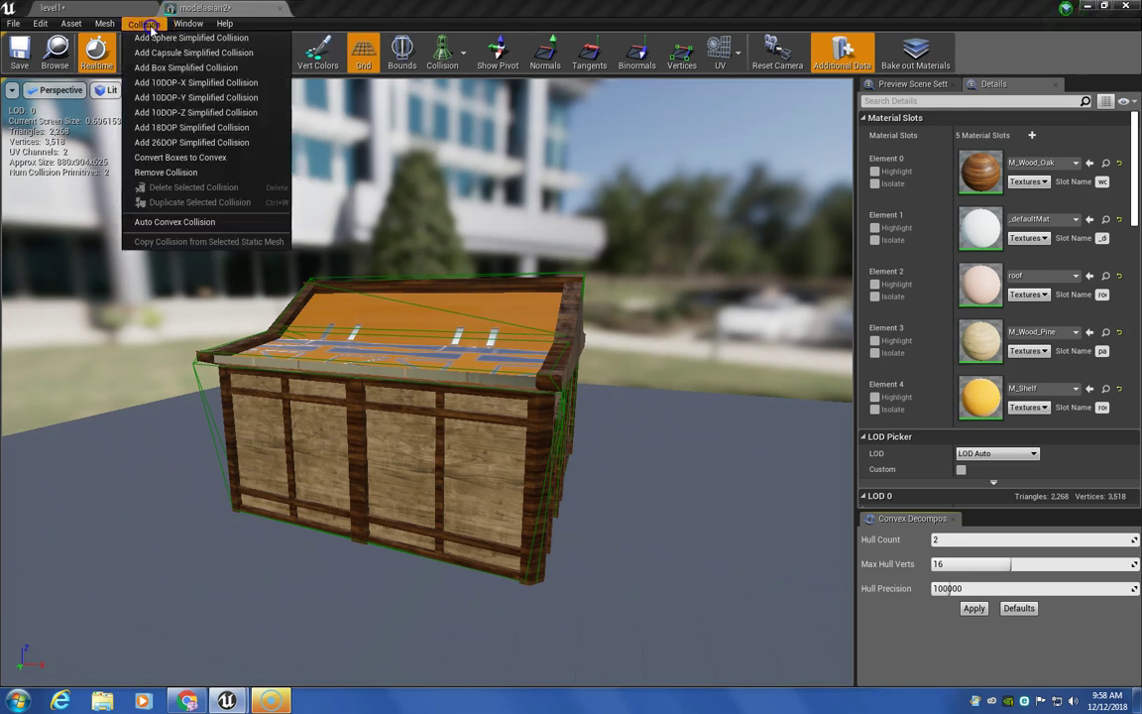
pyautogui.click(273, 109)
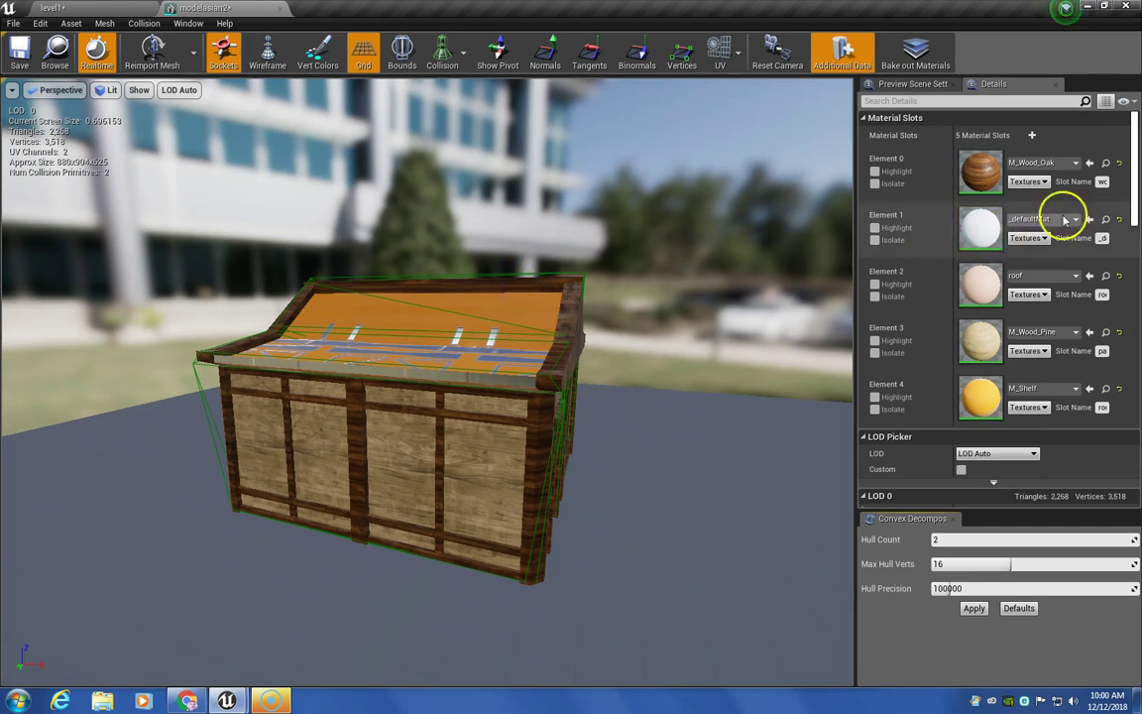
pyautogui.moveTo(1135, 195); pyautogui.dragTo(1133, 364)
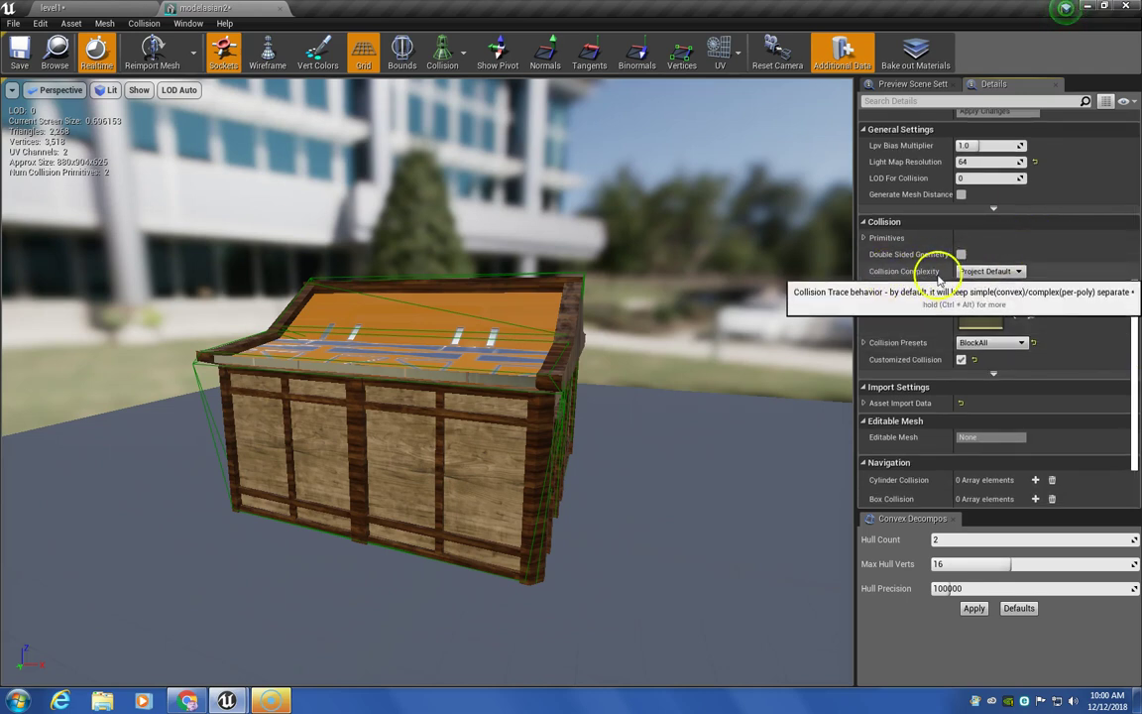
pyautogui.click(1009, 270)
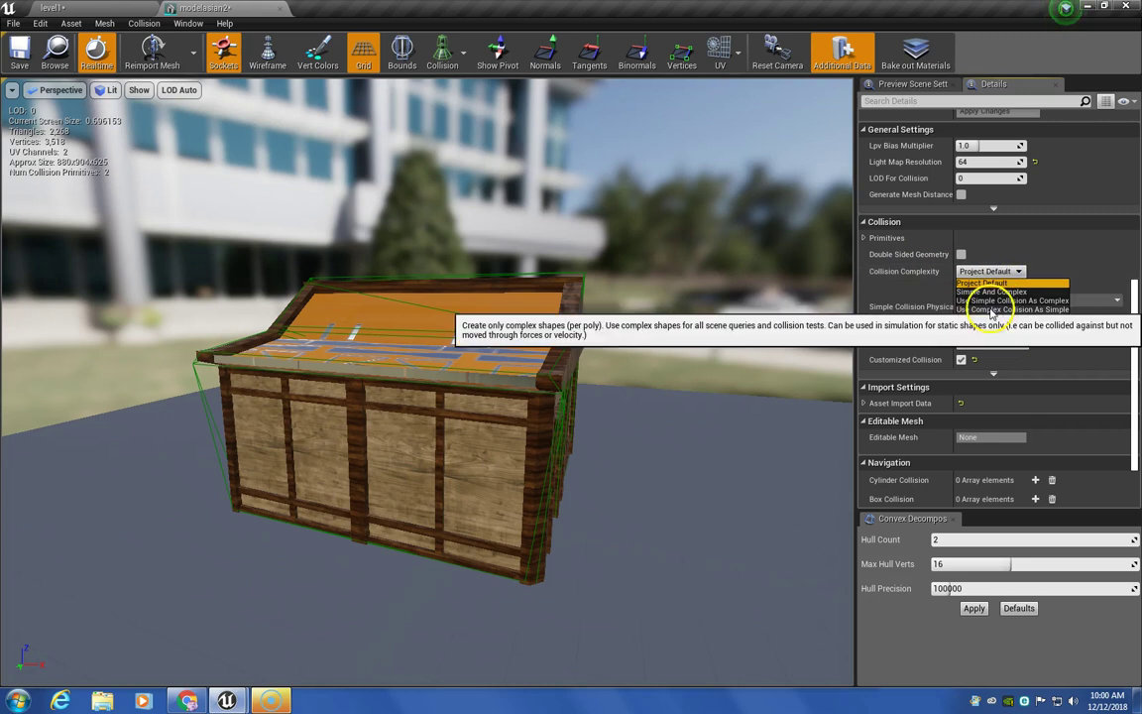
pyautogui.click(990, 309)
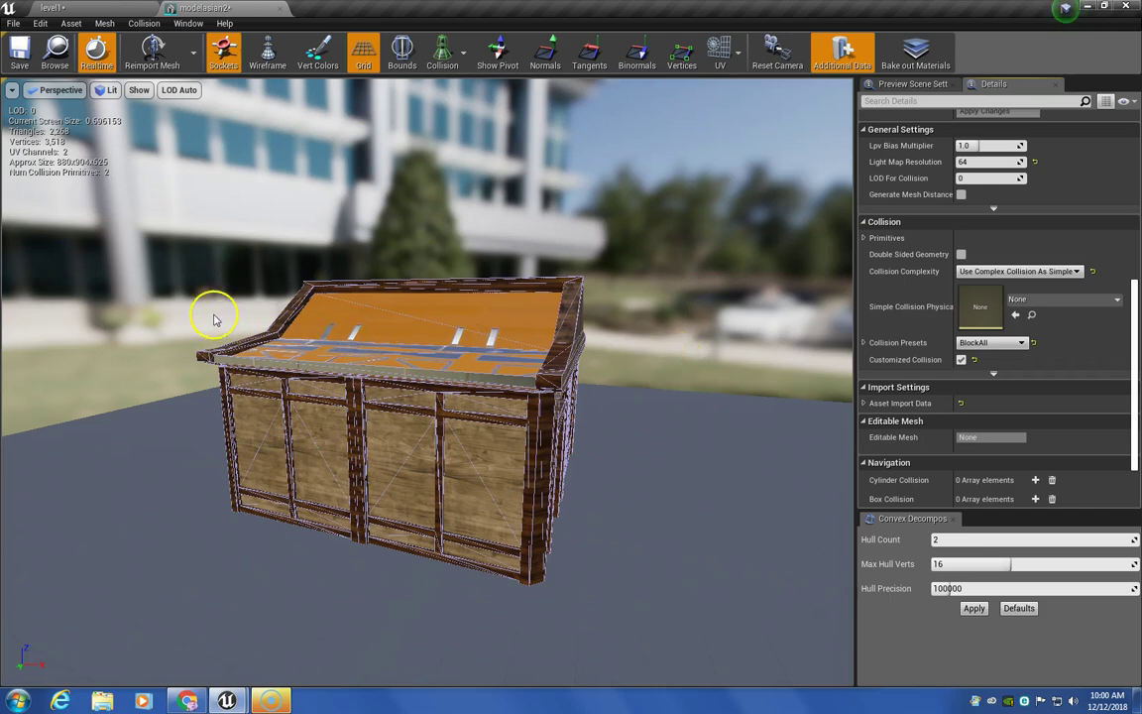
pyautogui.moveTo(212, 319); pyautogui.dragTo(66, 274)
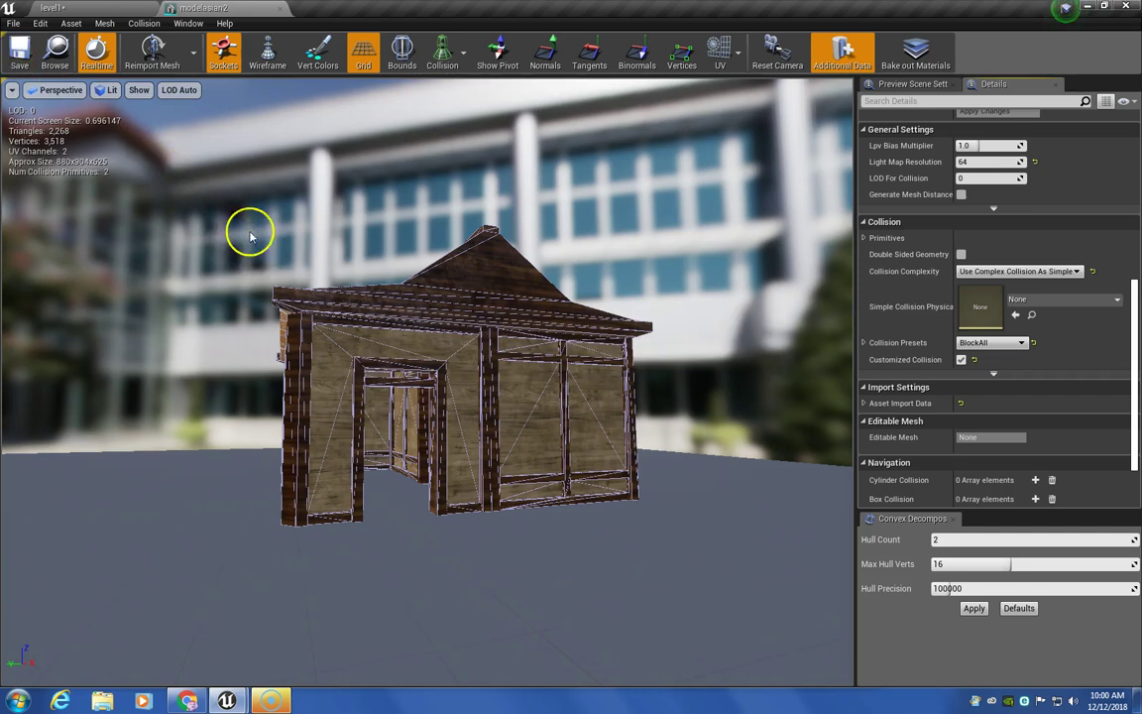
pyautogui.click(97, 9)
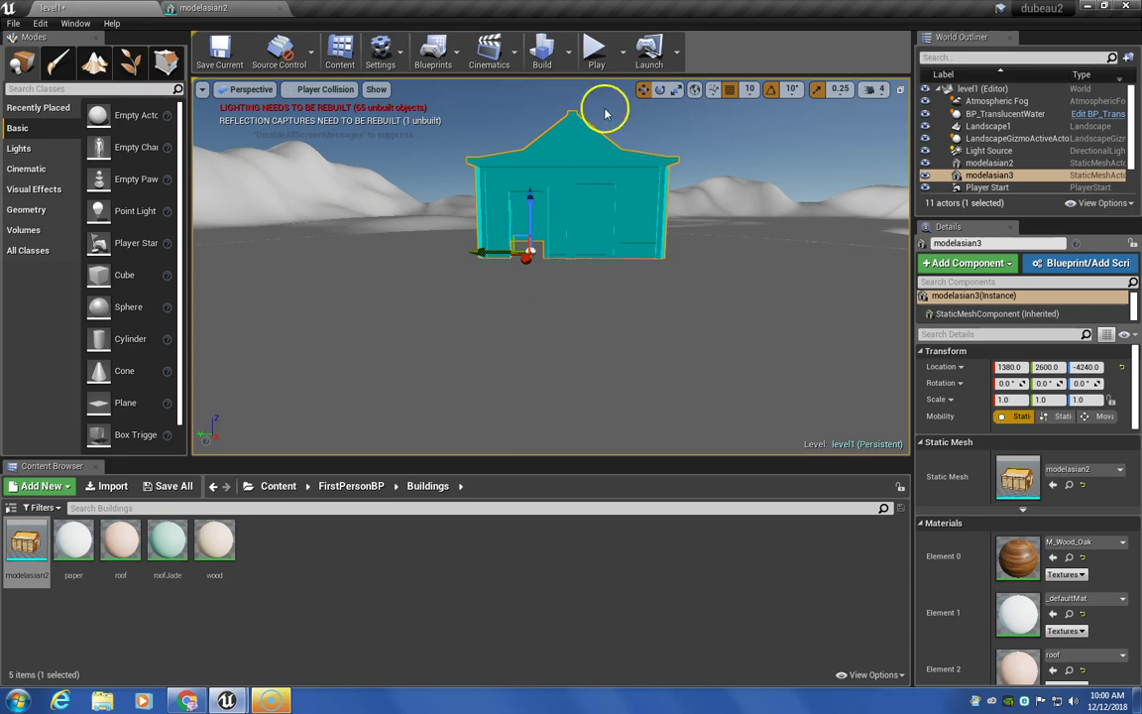
# Start Play mode and walk the first-person character to the house and through its doorway.
pyautogui.click(596, 55)
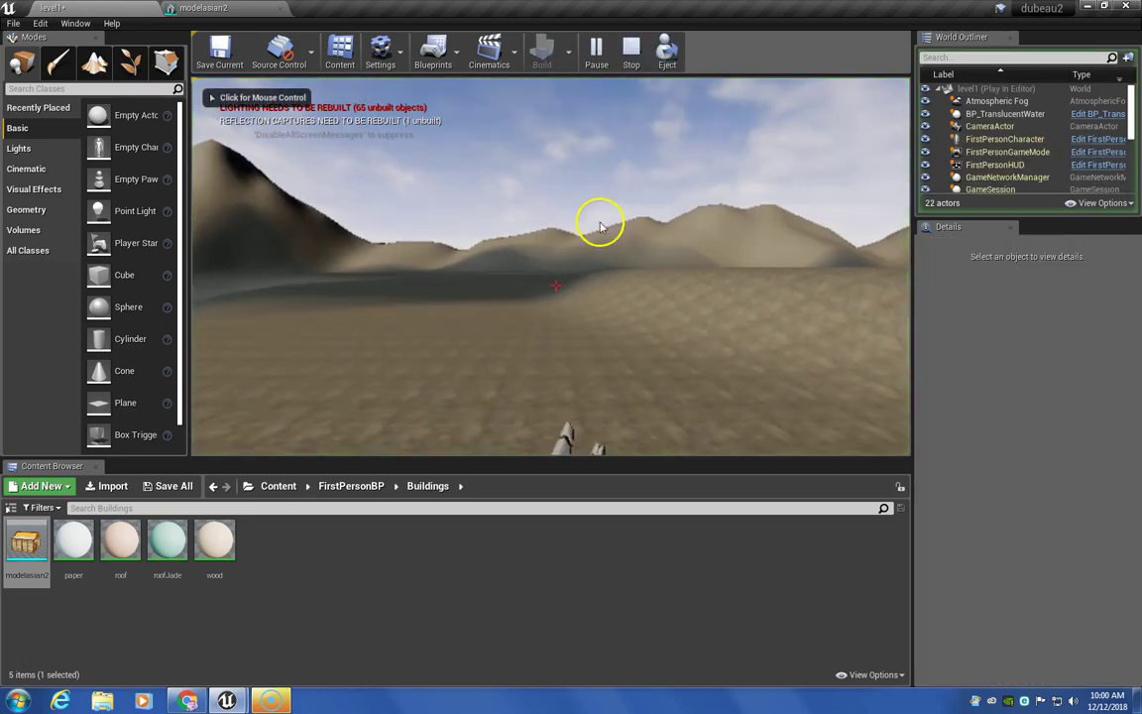
pyautogui.click(600, 227)
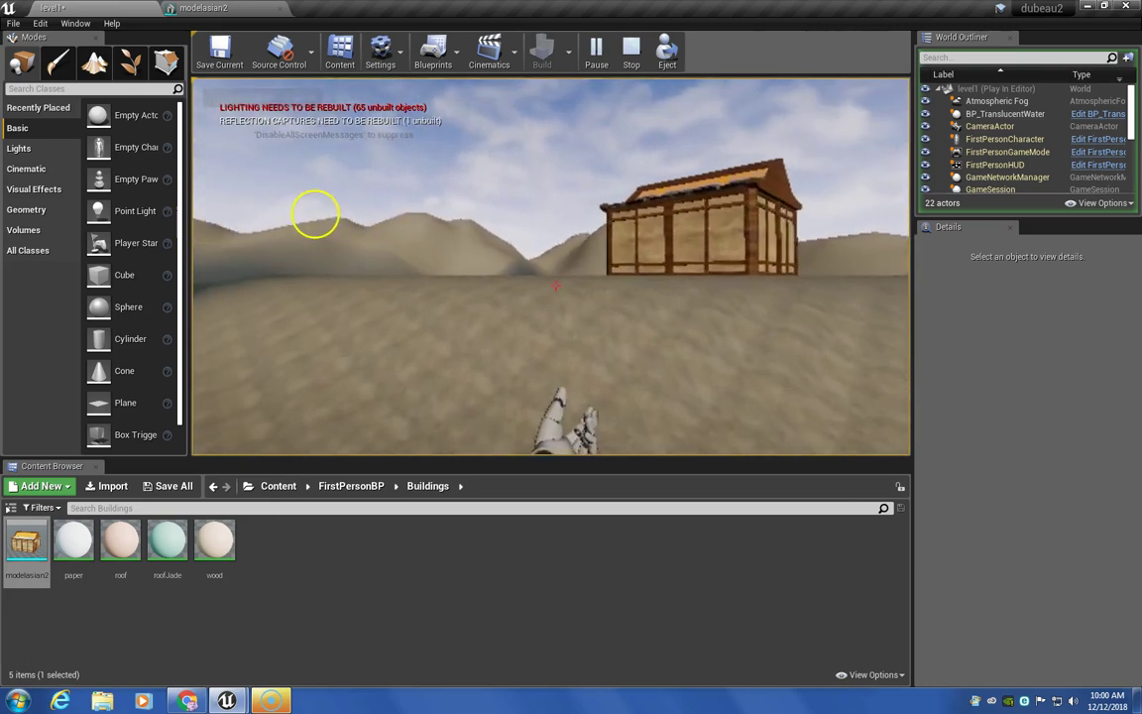
pyautogui.press('w')
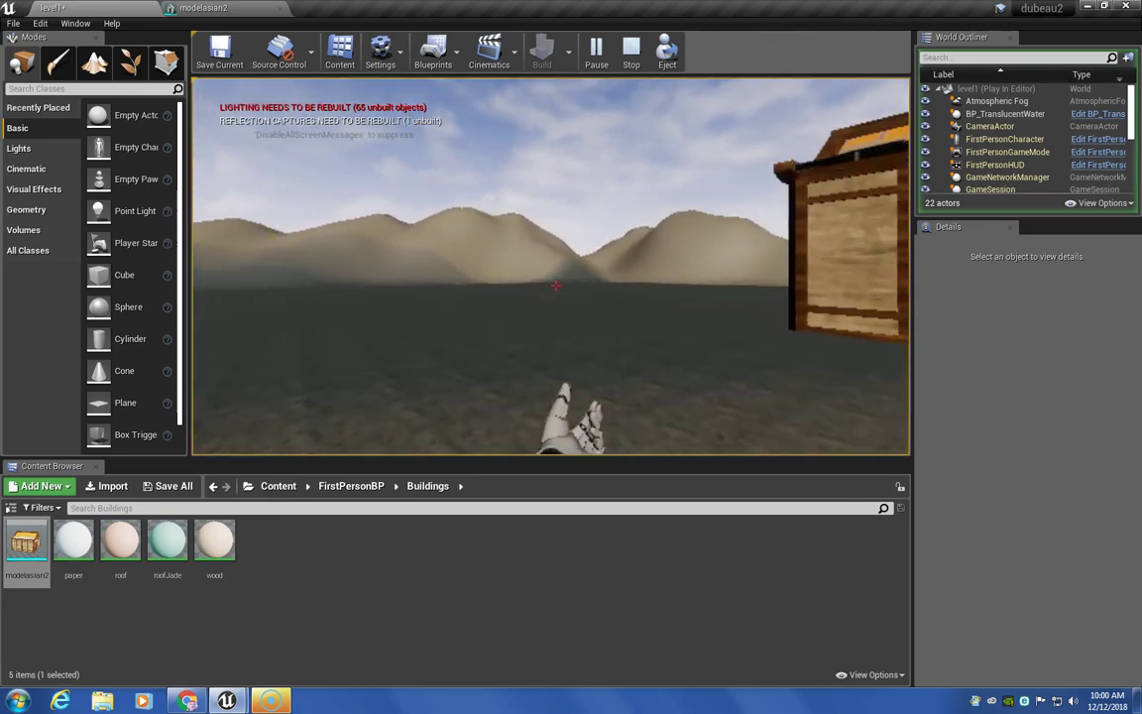
pyautogui.moveTo(416, 245); pyautogui.dragTo(909, 241)
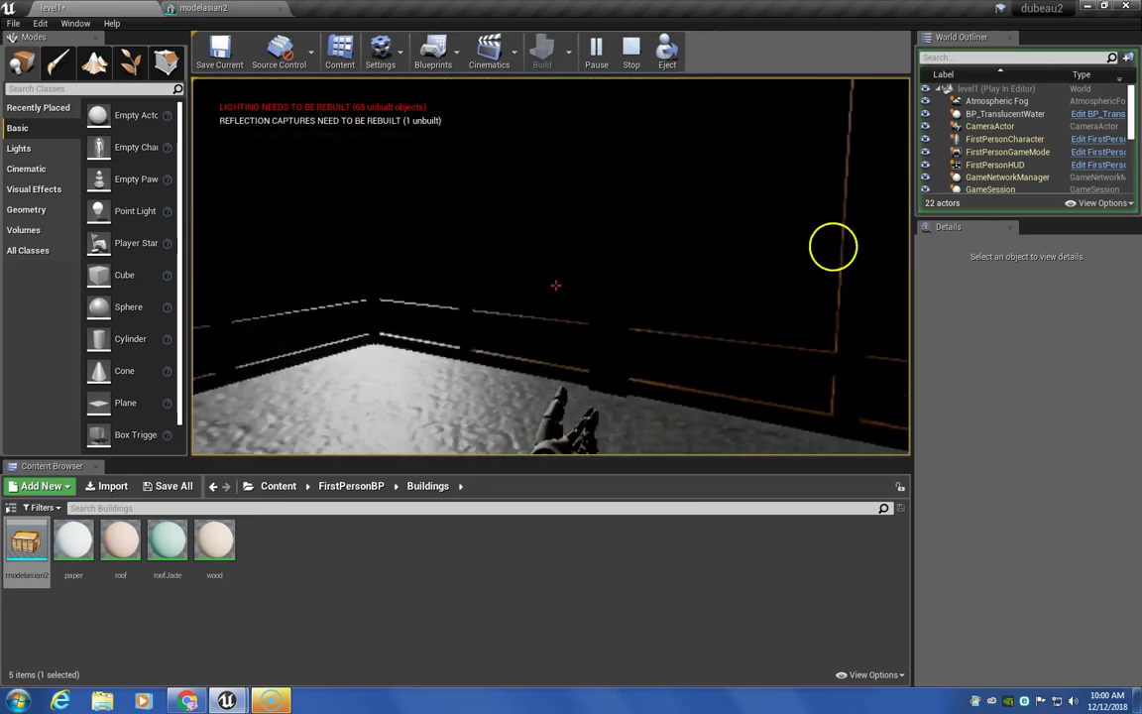
pyautogui.moveTo(833, 246); pyautogui.dragTo(281, 222)
pyautogui.press('w')
# Back away from the house, walk back toward it, and turn to face its doorway.
pyautogui.press('s')
pyautogui.press('w')
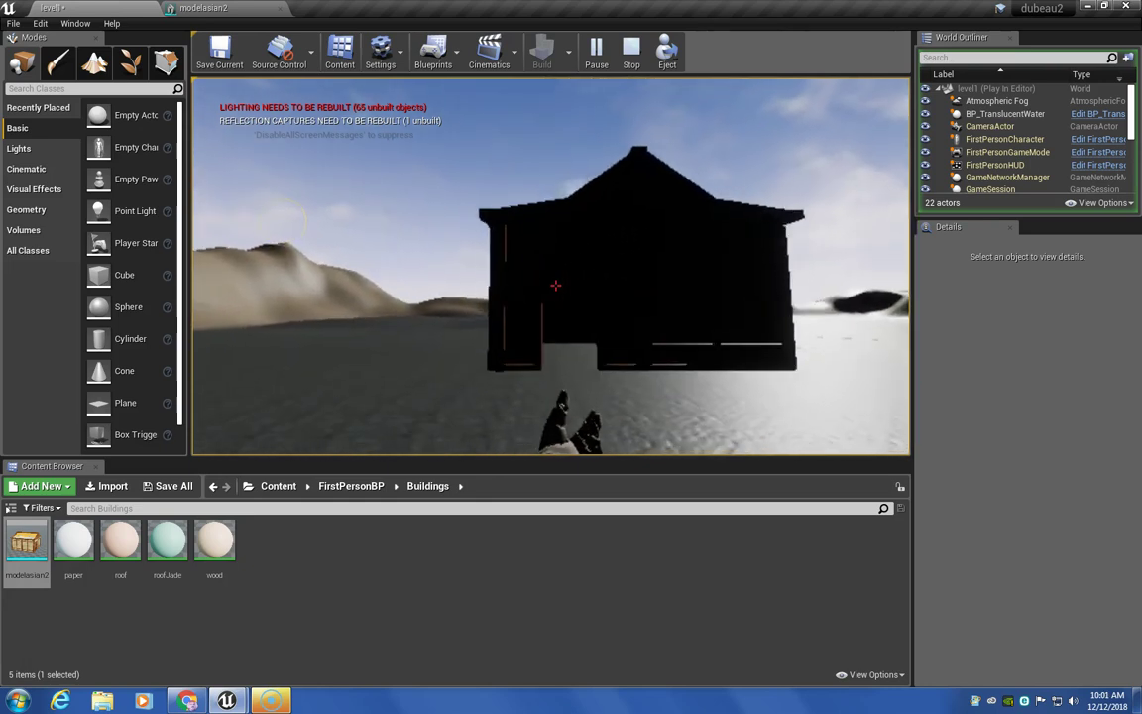
pyautogui.moveTo(197, 223); pyautogui.dragTo(414, 235)
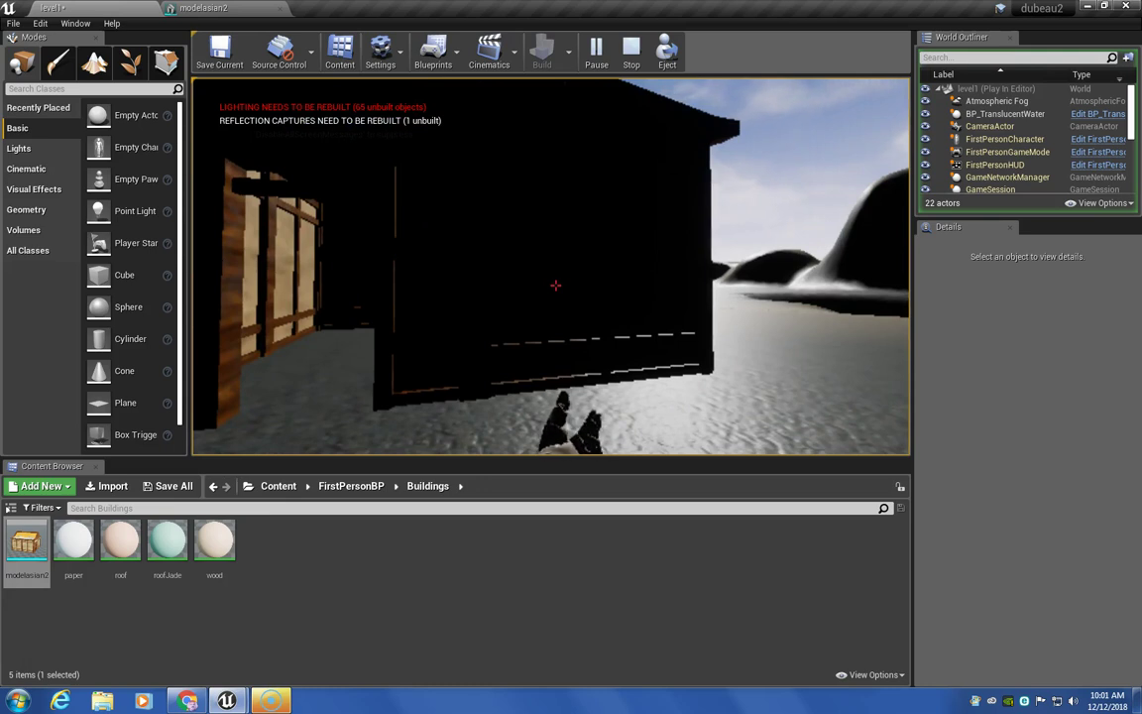
pyautogui.moveTo(414, 235); pyautogui.dragTo(303, 229)
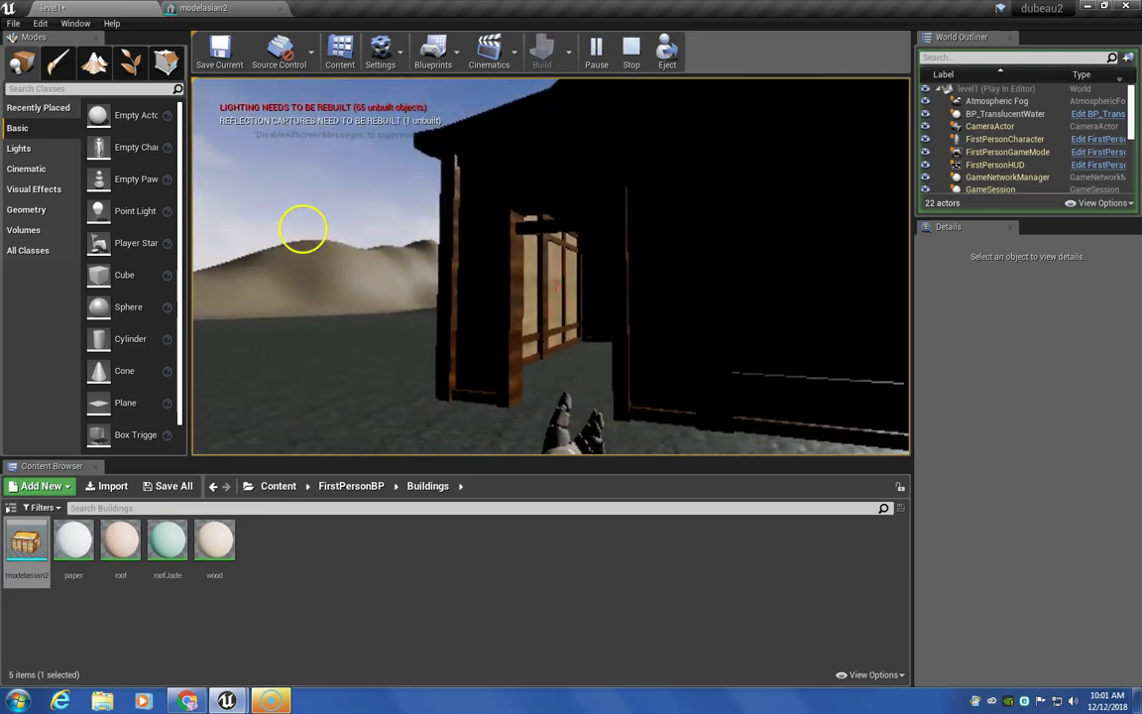